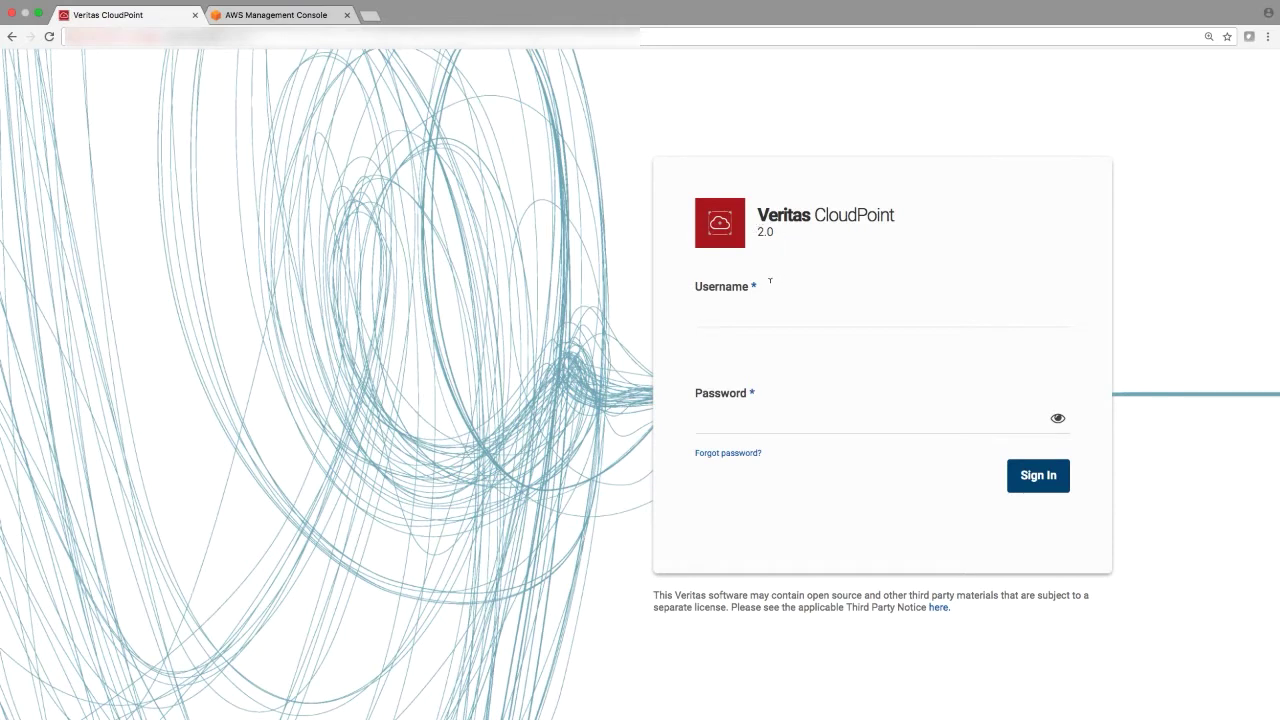
- Sign in to CloudPoint as the admin user with the account password
{"action": "left_click", "coordinate": [741, 310]}
{"action": "type", "text": "admin"}
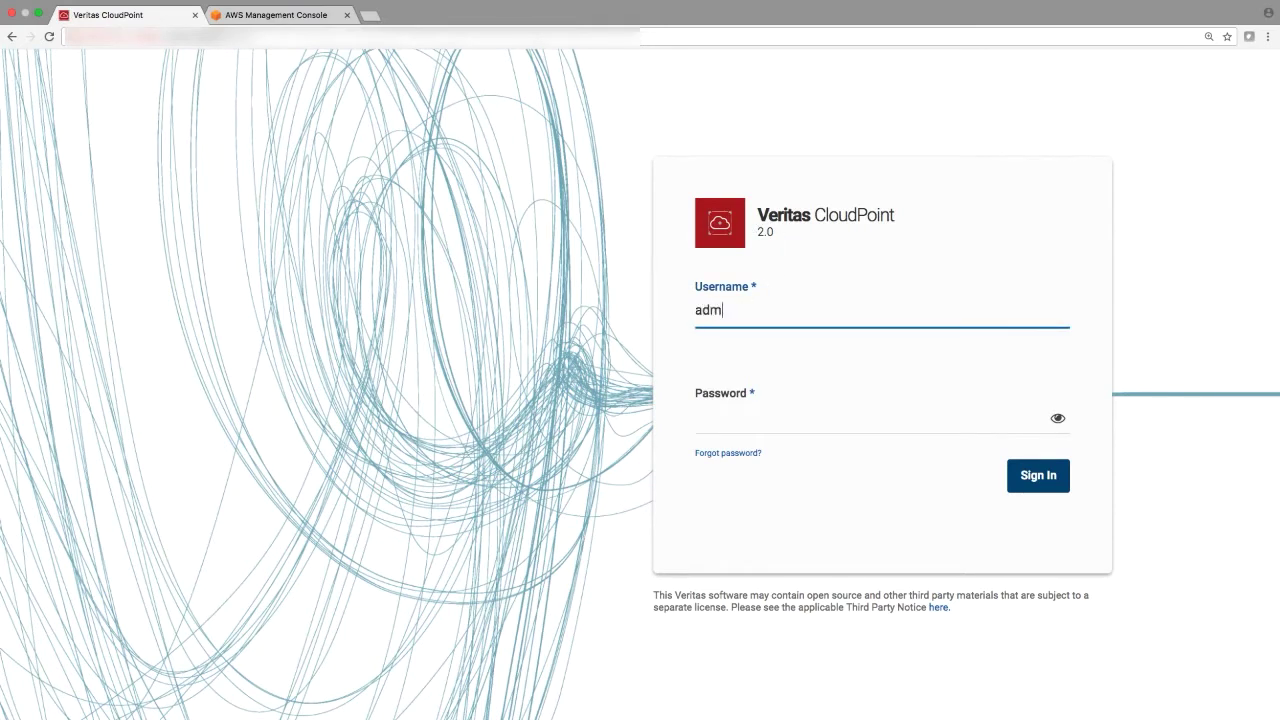
{"action": "key", "text": "Tab"}
{"action": "type", "text": "•••••"}
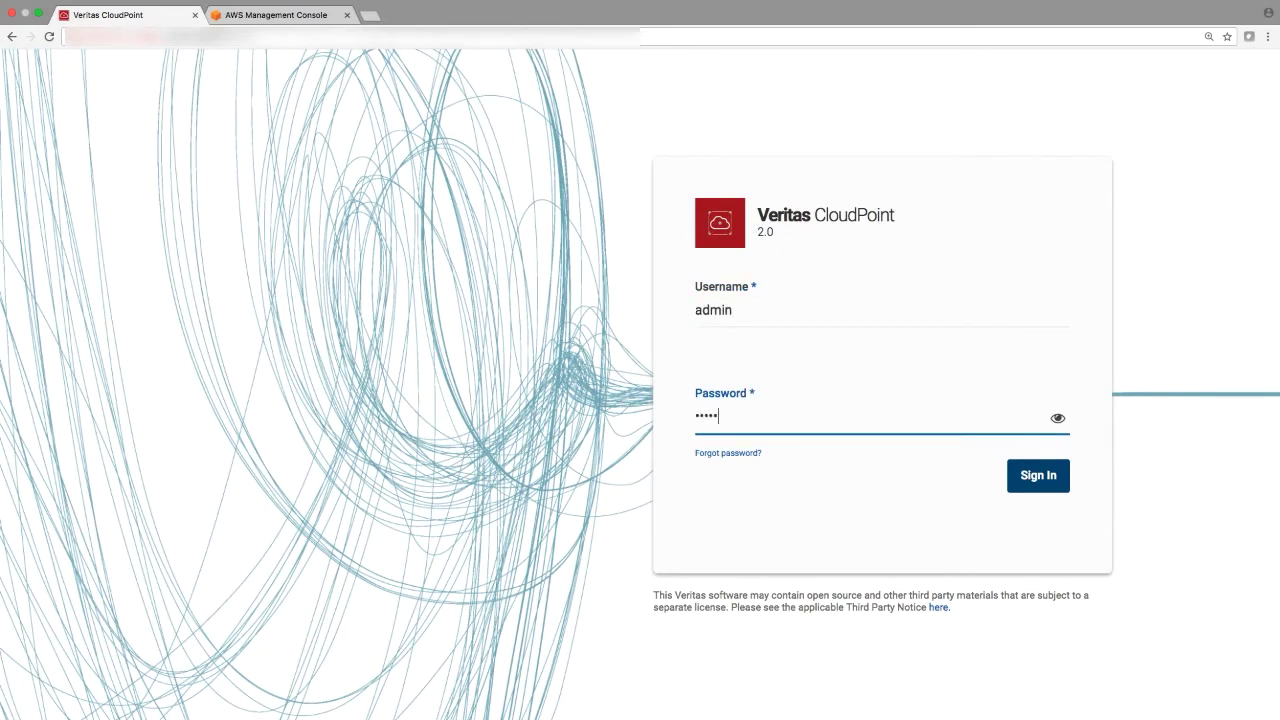
{"action": "type", "text": "•••••"}
{"action": "key", "text": "Return"}
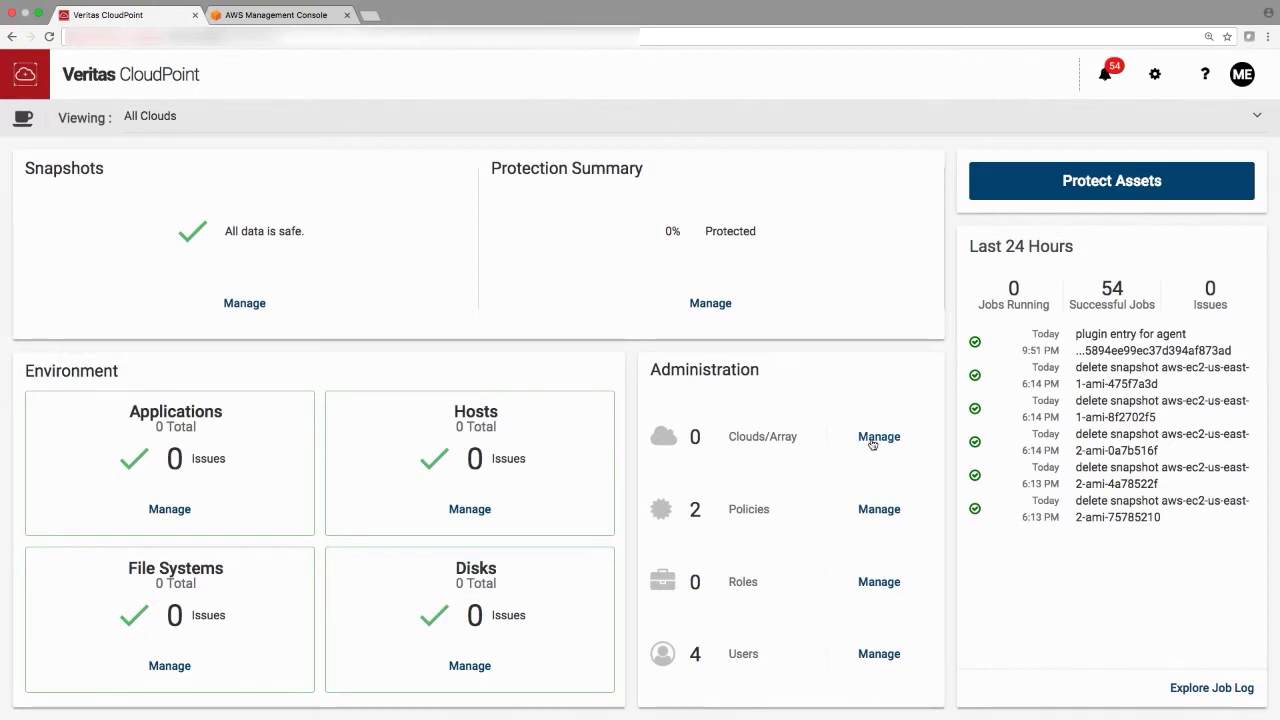
- Go to the Clouds and Arrays configuration page
{"action": "left_click", "coordinate": [873, 440]}
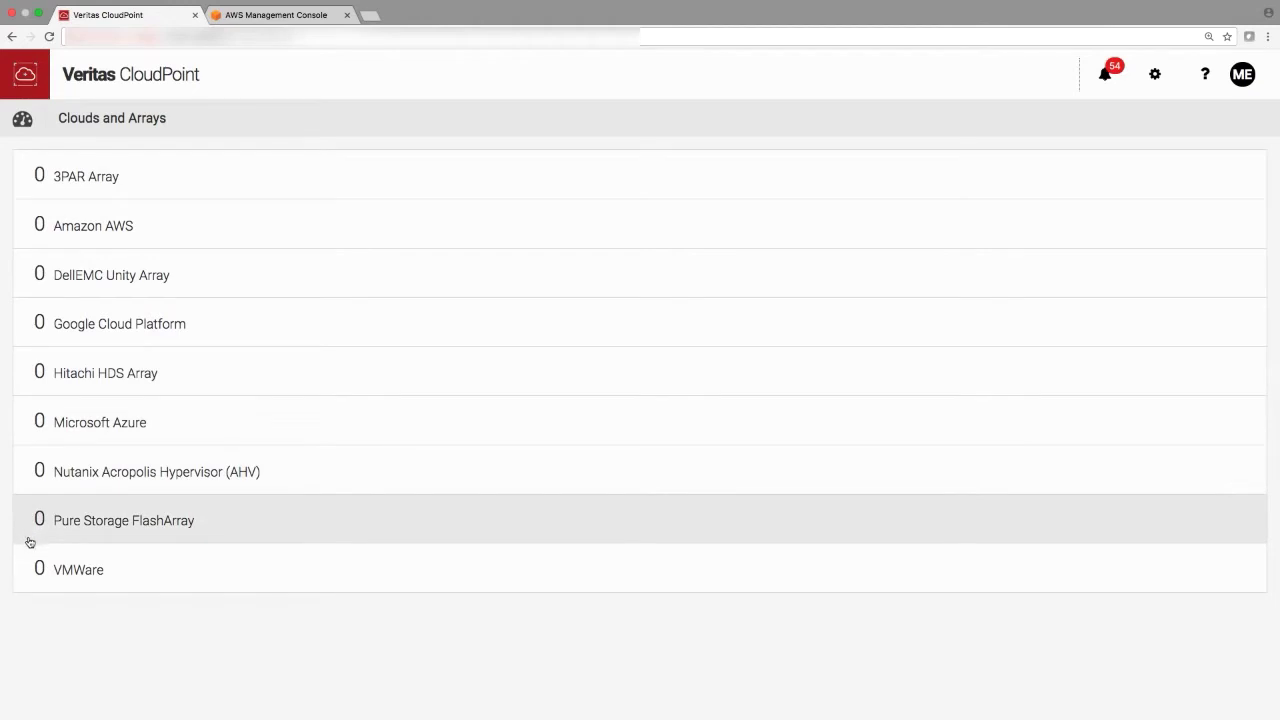
- Select Amazon AWS and start adding a new configuration for it
{"action": "left_click", "coordinate": [129, 233]}
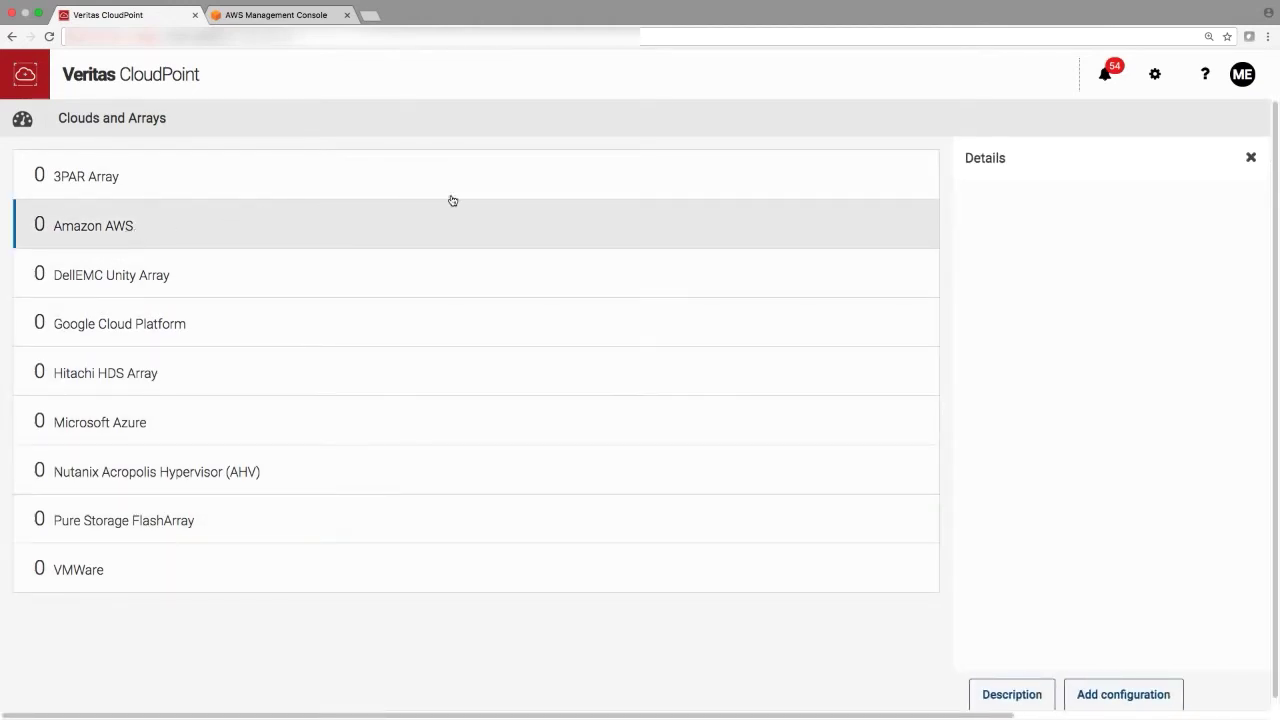
{"action": "left_click", "coordinate": [1110, 694]}
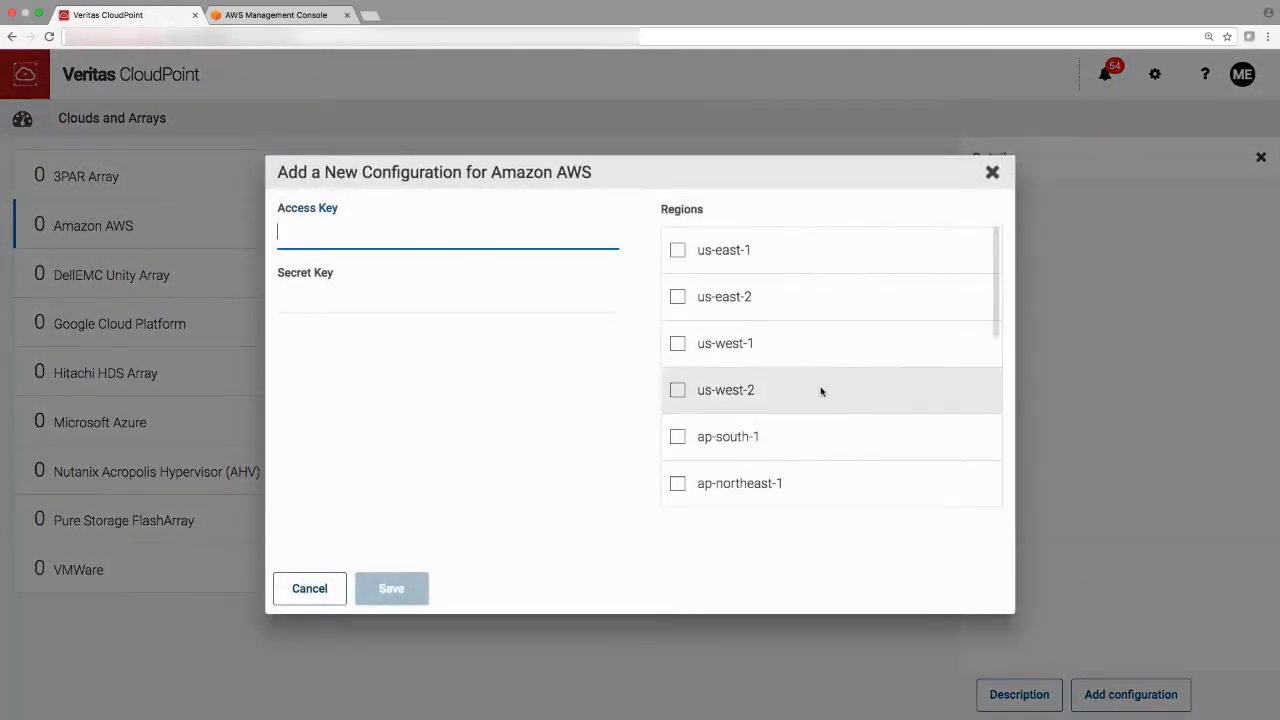
- Save an AWS configuration for us-east-1, us-east-2, us-west-1, us-west-2 with the pasted access and secret keys
{"action": "left_click", "coordinate": [677, 250]}
{"action": "left_click", "coordinate": [679, 297]}
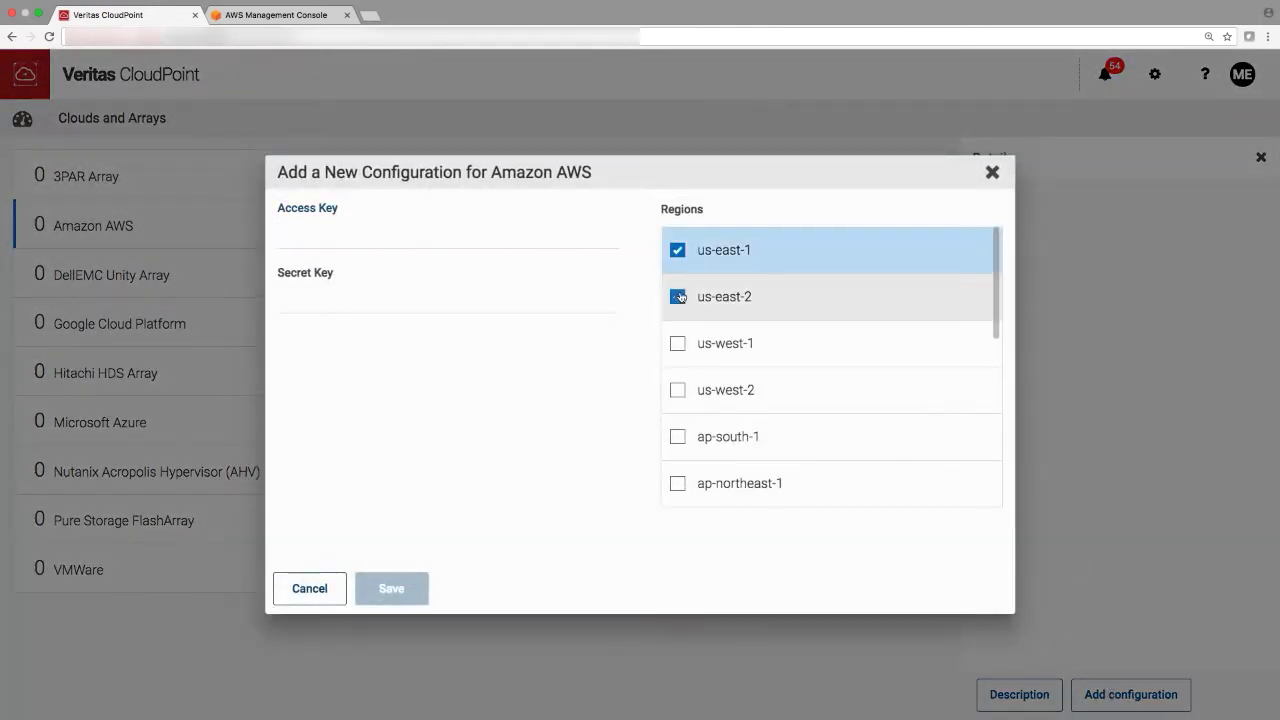
{"action": "left_click", "coordinate": [679, 345]}
{"action": "left_click", "coordinate": [677, 391]}
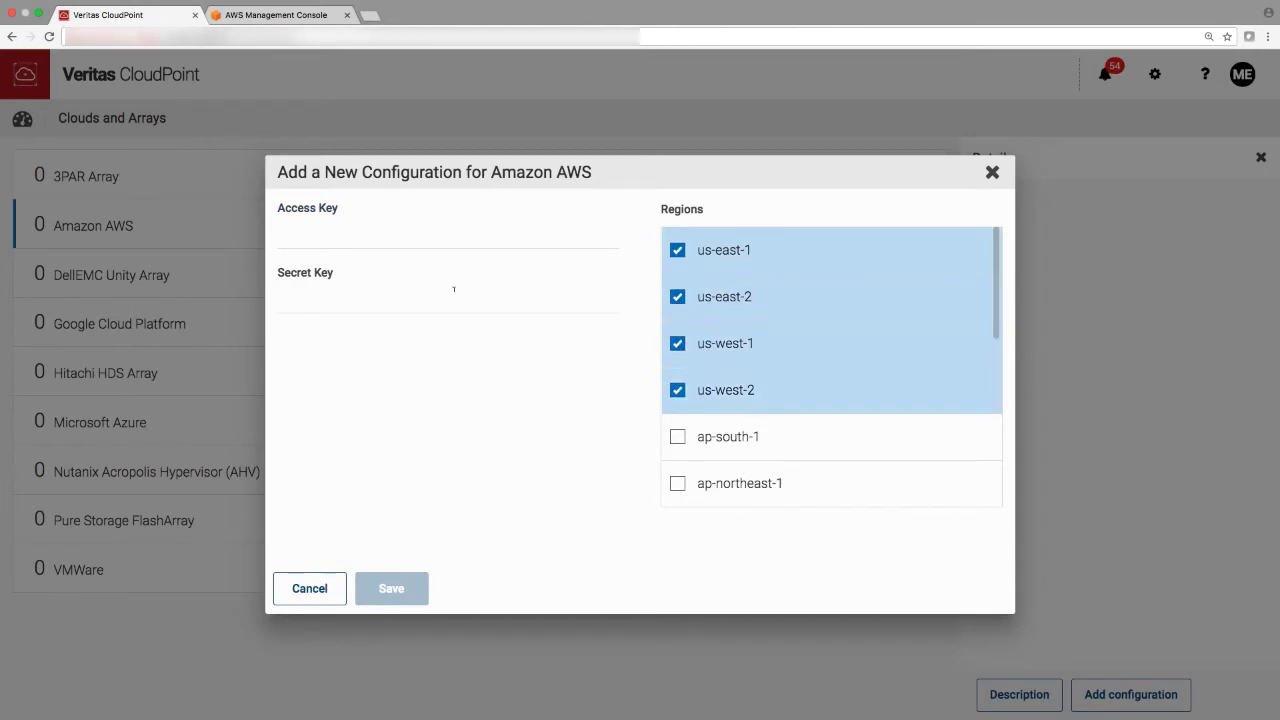
{"action": "left_click", "coordinate": [348, 234]}
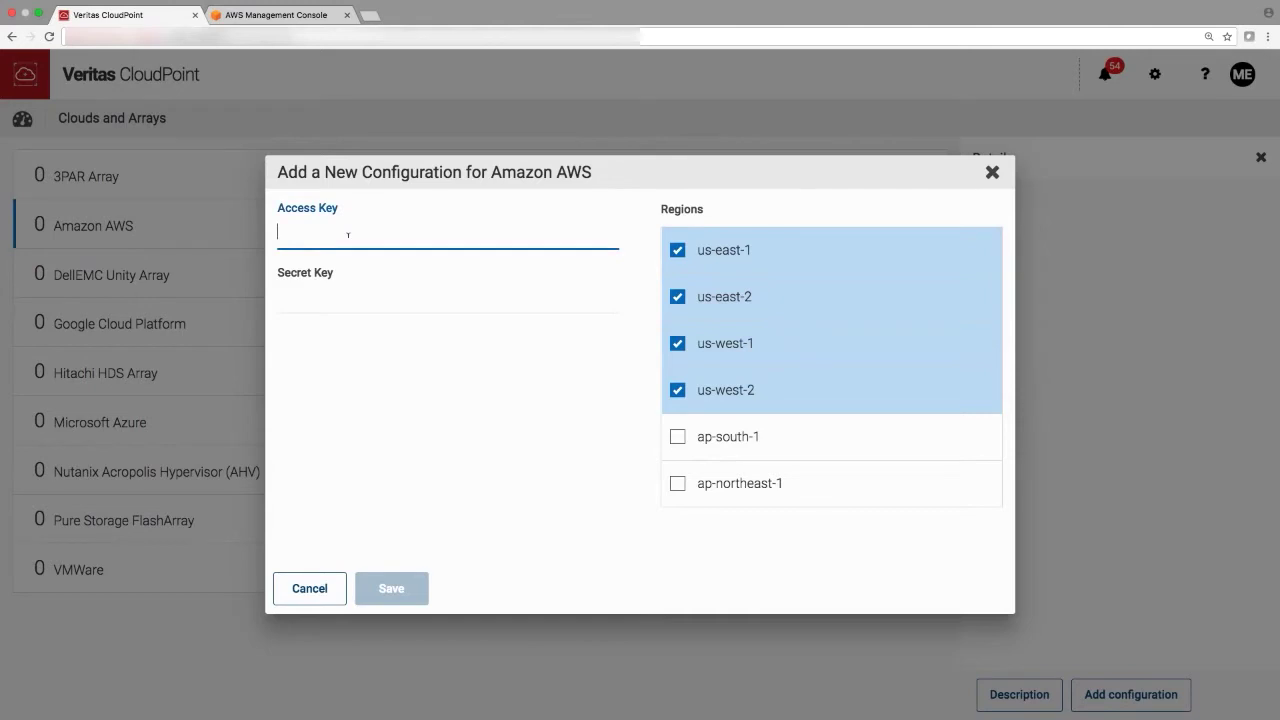
{"action": "key", "text": "super+v"}
{"action": "left_click", "coordinate": [350, 296]}
{"action": "key", "text": "super+v"}
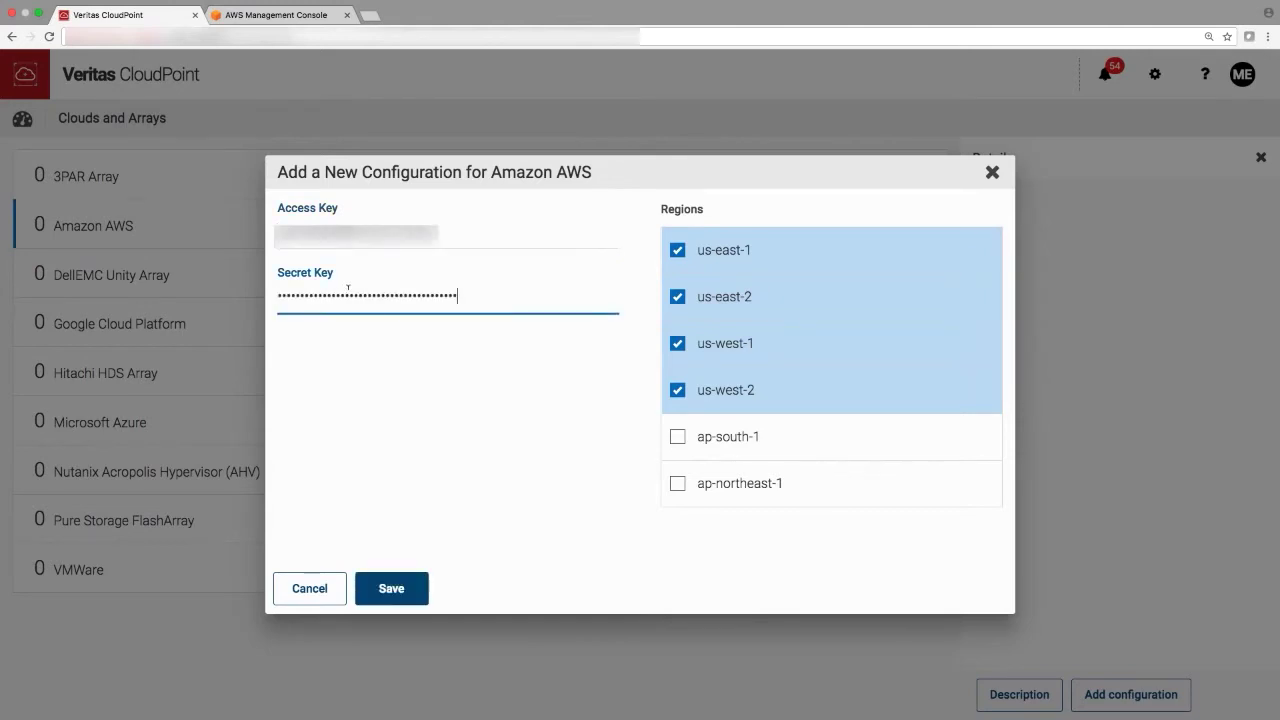
{"action": "left_click", "coordinate": [386, 588]}
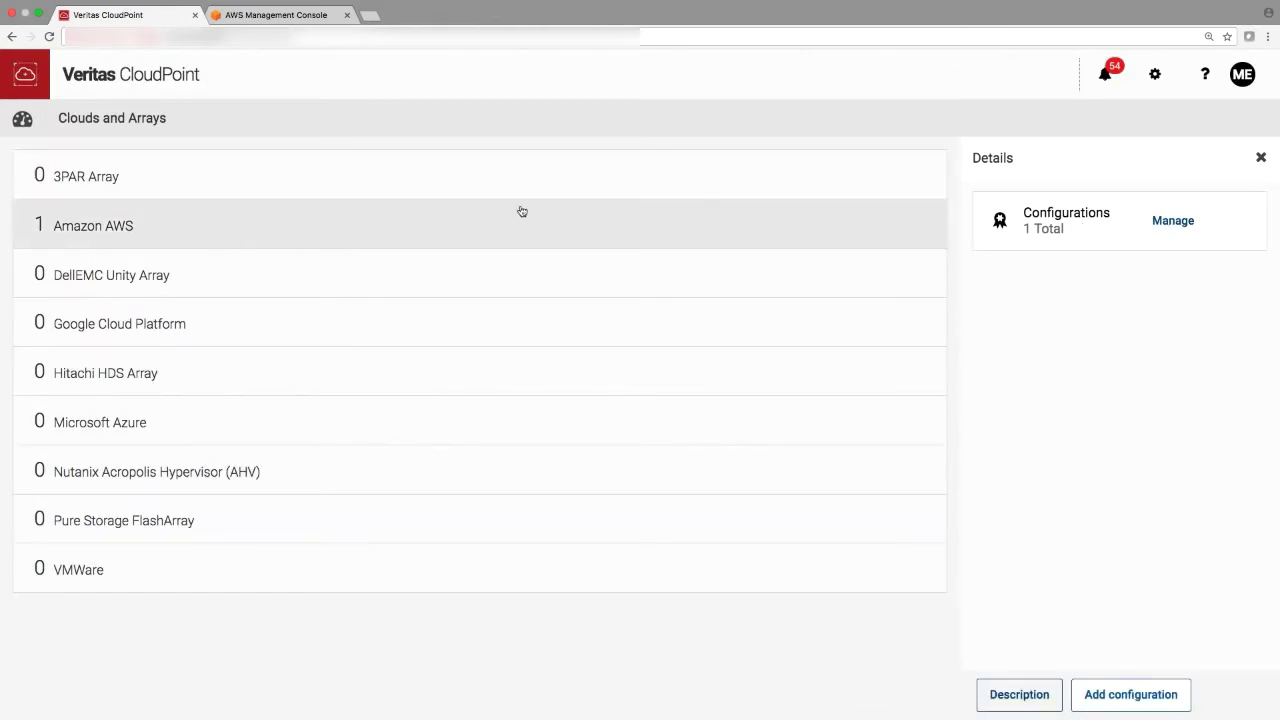
{"action": "left_click", "coordinate": [23, 120]}
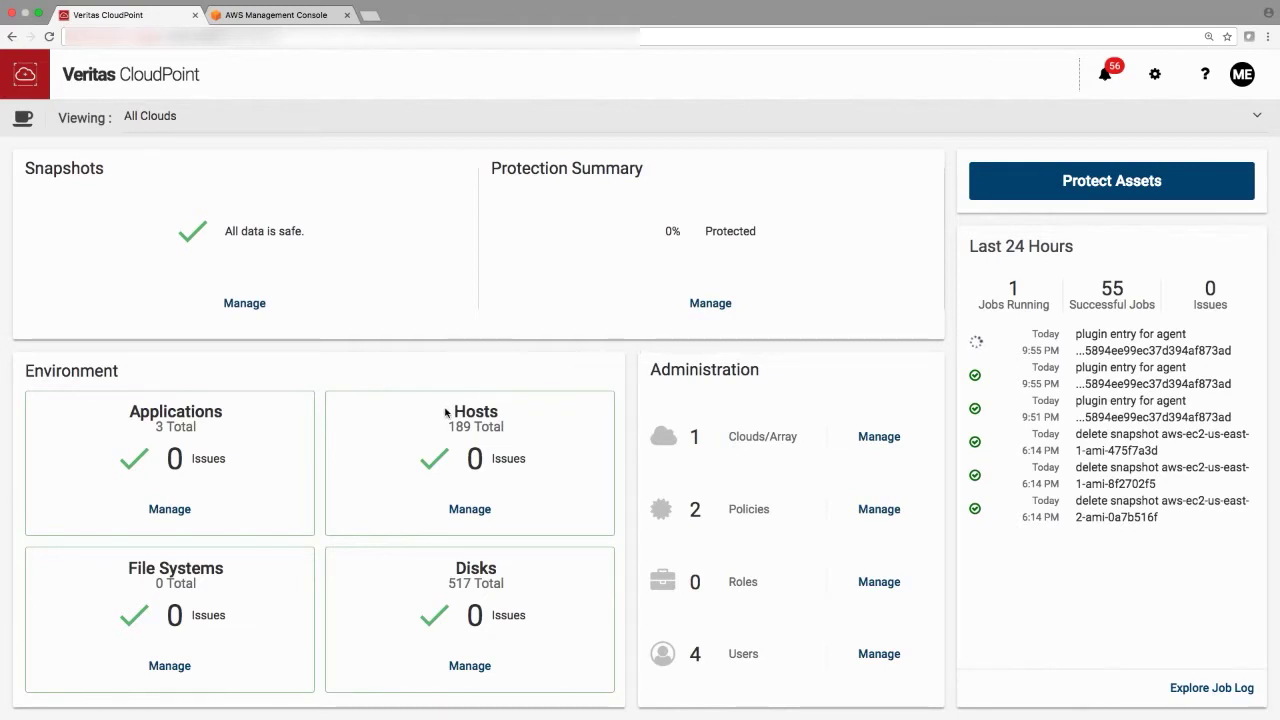
- Review the dashboard's Hosts (305) and Disks (664) totals, then bring up the host list
{"action": "left_click_drag", "start_coordinate": [466, 411], "coordinate": [508, 423]}
{"action": "left_click", "coordinate": [508, 425]}
{"action": "mouse_move", "coordinate": [443, 569]}
{"action": "left_mouse_down"}
{"action": "mouse_move", "coordinate": [509, 584]}
{"action": "mouse_move", "coordinate": [450, 576]}
{"action": "left_mouse_up"}
{"action": "left_click", "coordinate": [509, 584]}
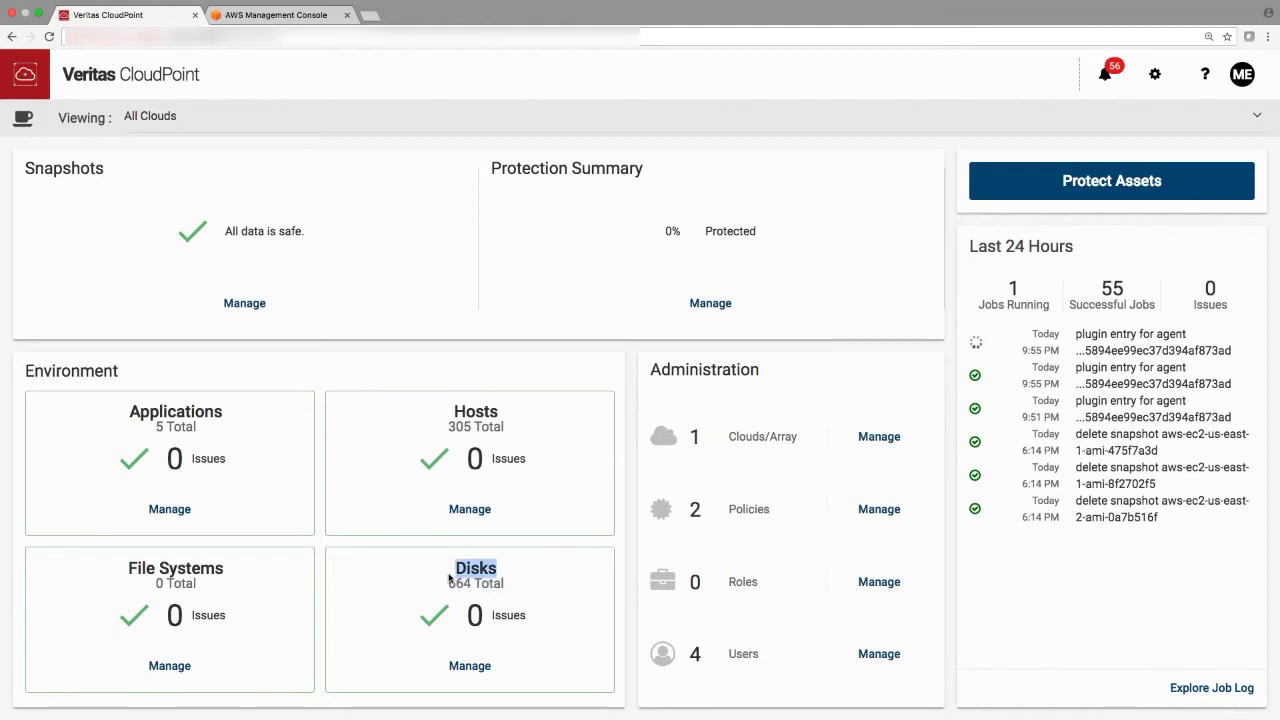
{"action": "left_click", "coordinate": [464, 509]}
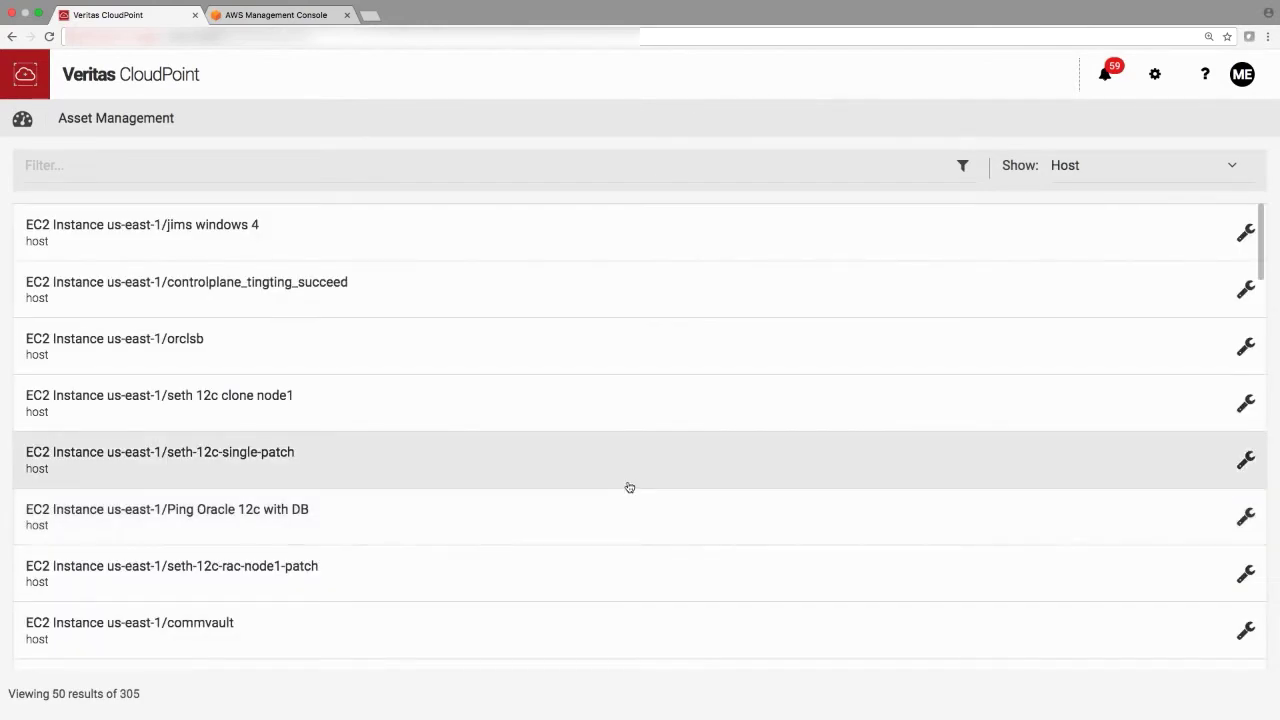
- Check ec2-test1's empty snapshot list, then reopen its details from the dashboard host list
{"action": "scroll", "coordinate": [634, 480], "scroll_direction": "down", "scroll_amount": 10}
{"action": "left_click", "coordinate": [265, 514]}
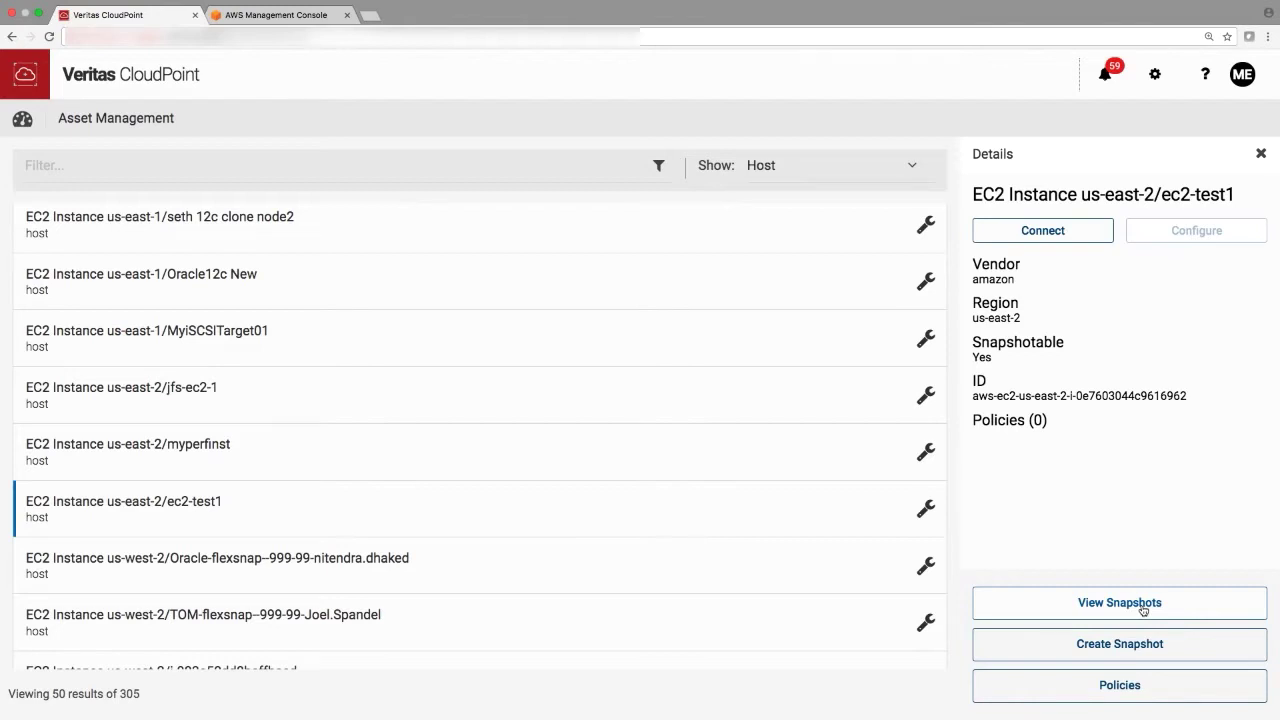
{"action": "left_click", "coordinate": [1143, 610]}
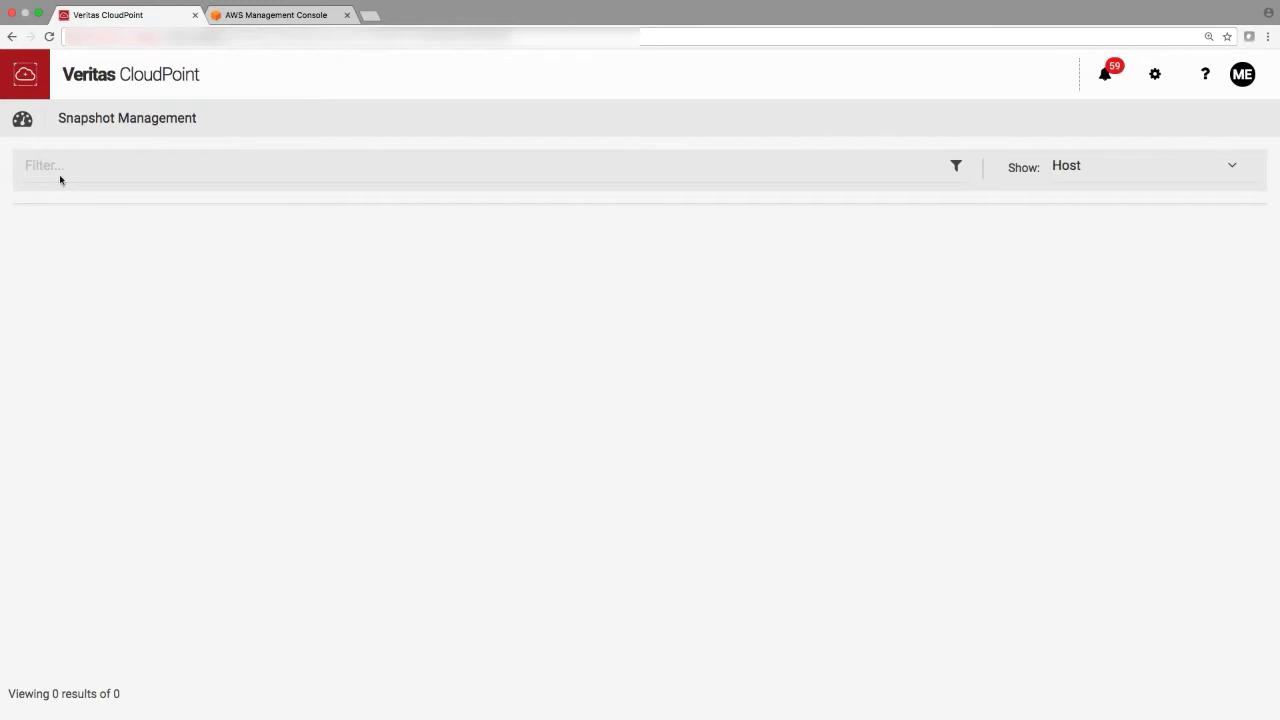
{"action": "left_click", "coordinate": [28, 126]}
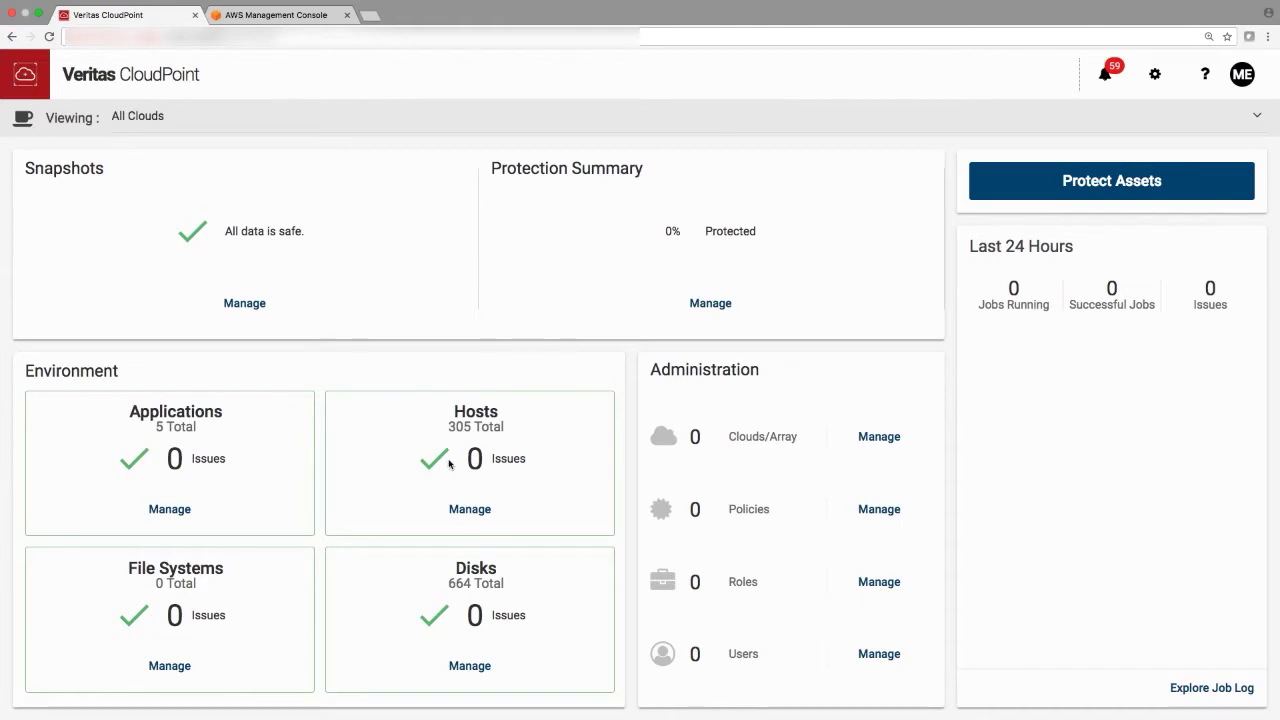
{"action": "left_click", "coordinate": [466, 510]}
{"action": "left_click", "coordinate": [511, 286]}
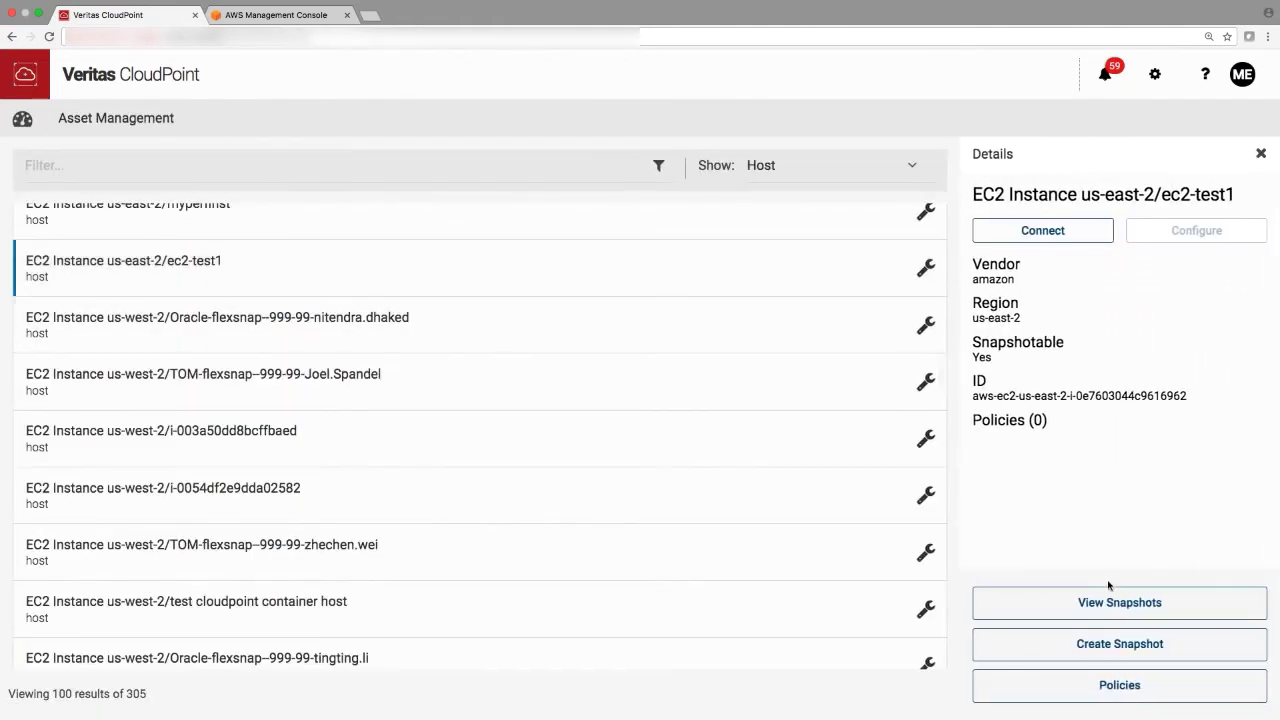
- Create snapshot VIP-DemoSnap of ec2-test1, described 'Demo snapshot', without application consistency
{"action": "left_click", "coordinate": [1120, 644]}
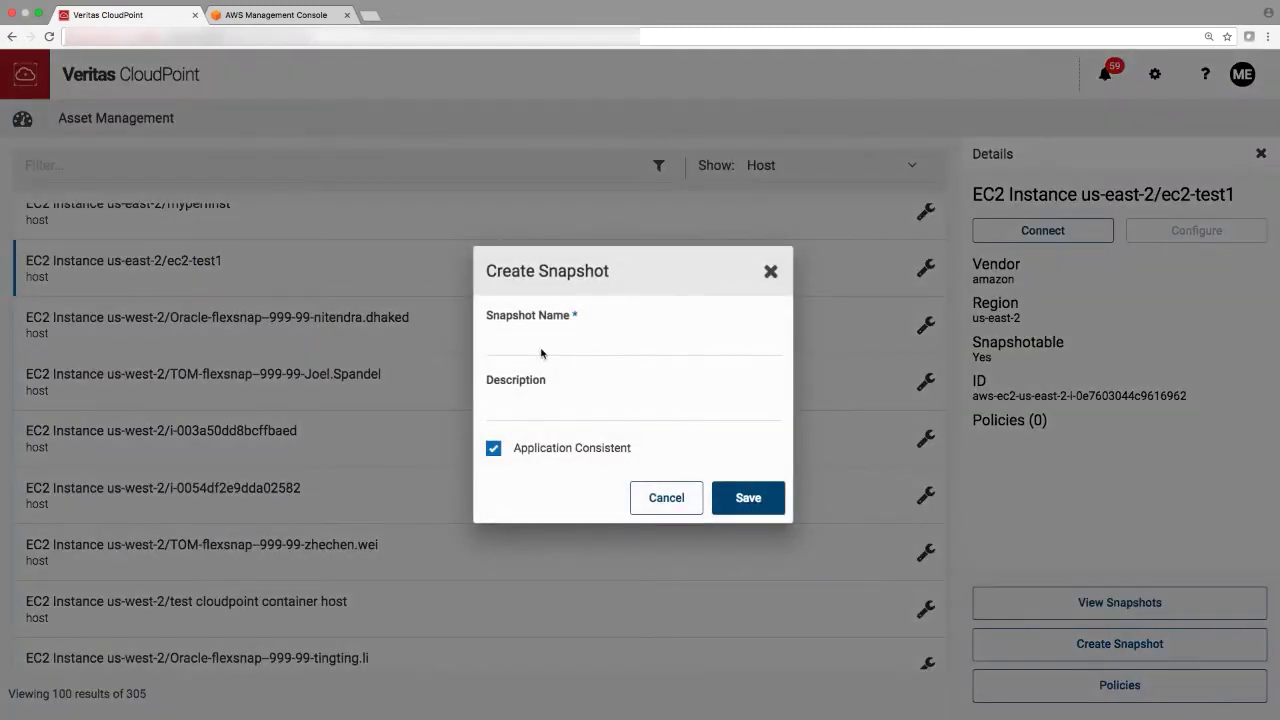
{"action": "type", "text": "VIP-"}
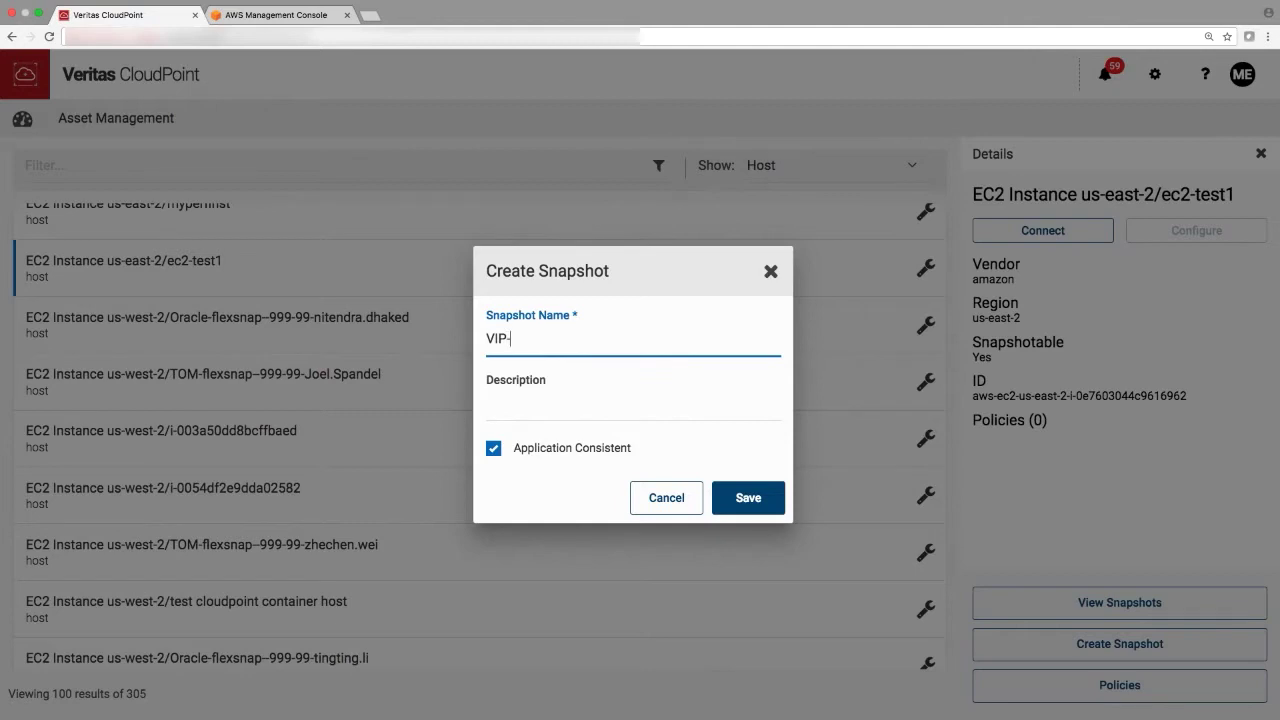
{"action": "type", "text": "DemoSnap"}
{"action": "key", "text": "Tab"}
{"action": "type", "text": "Demo snapshot"}
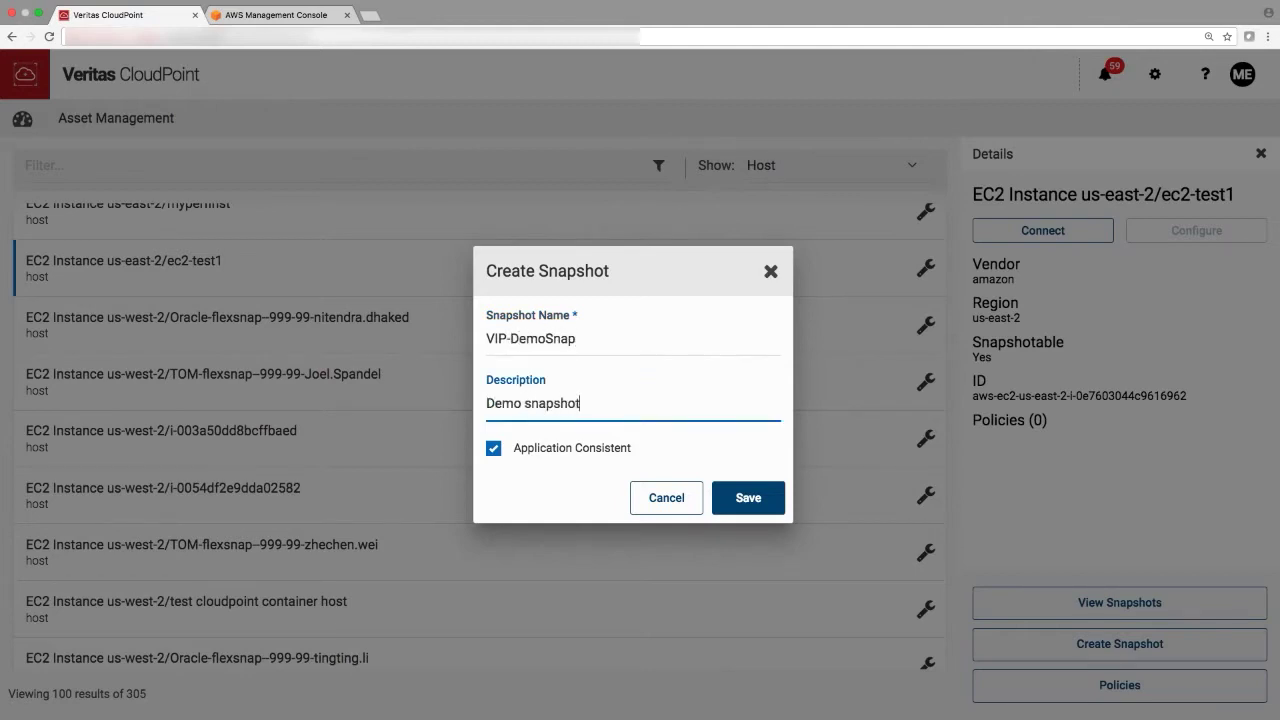
{"action": "left_click", "coordinate": [584, 455]}
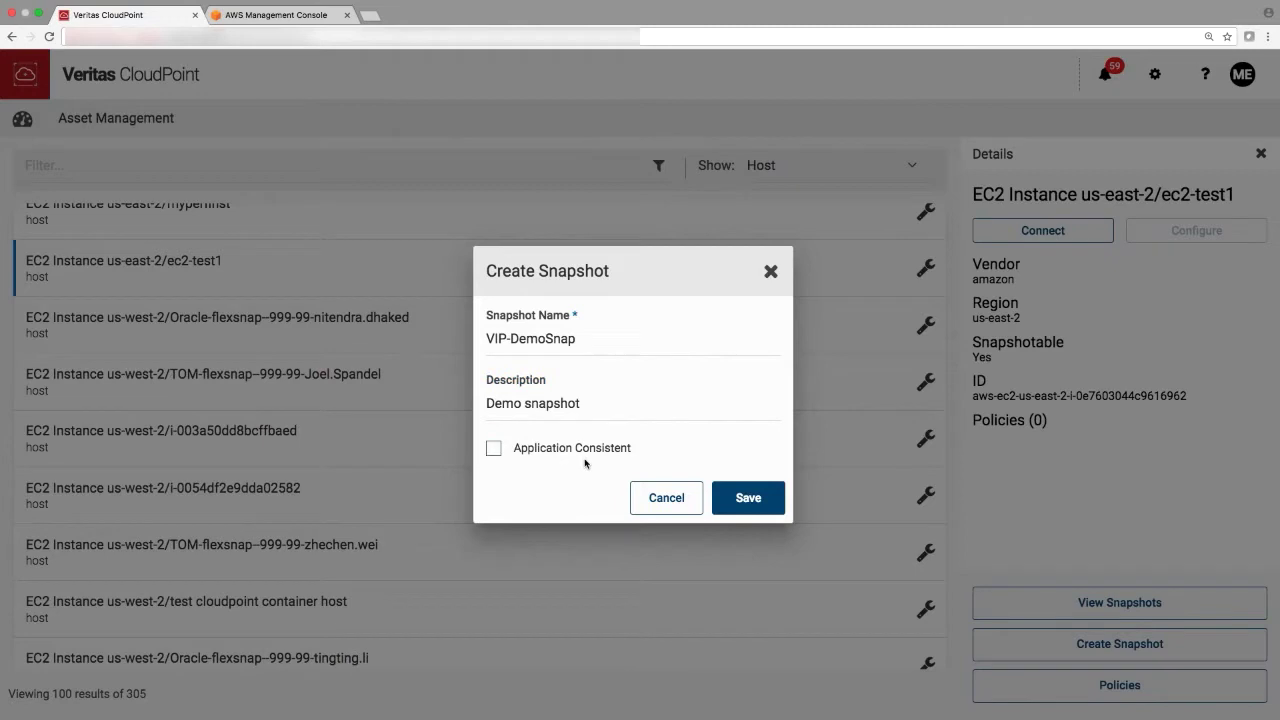
{"action": "left_click", "coordinate": [740, 498]}
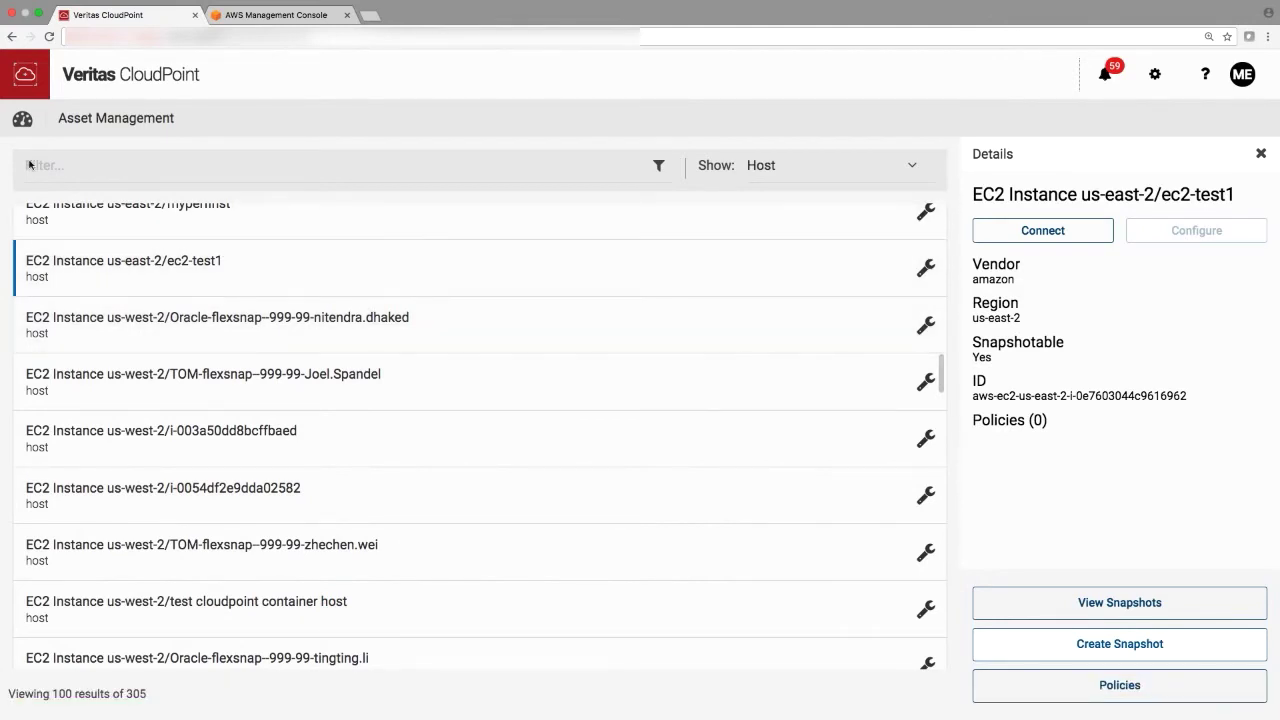
{"action": "left_click", "coordinate": [22, 118]}
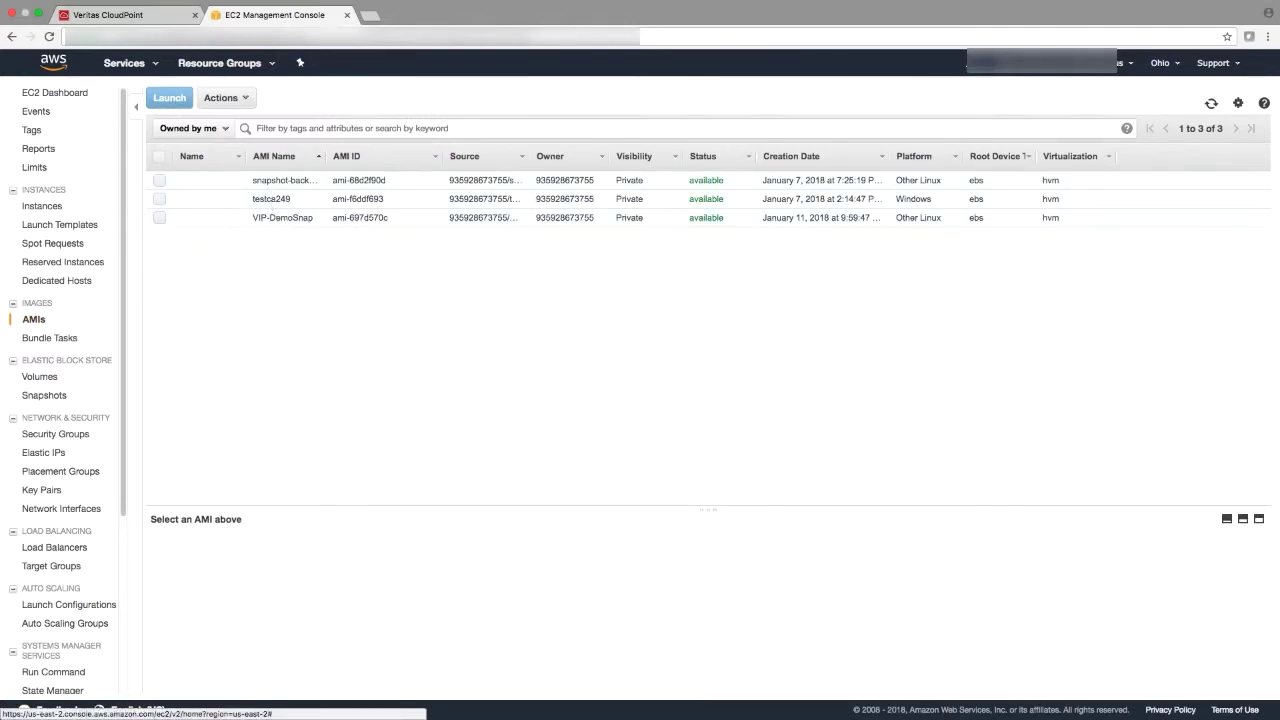
{"action": "left_click", "coordinate": [158, 18]}
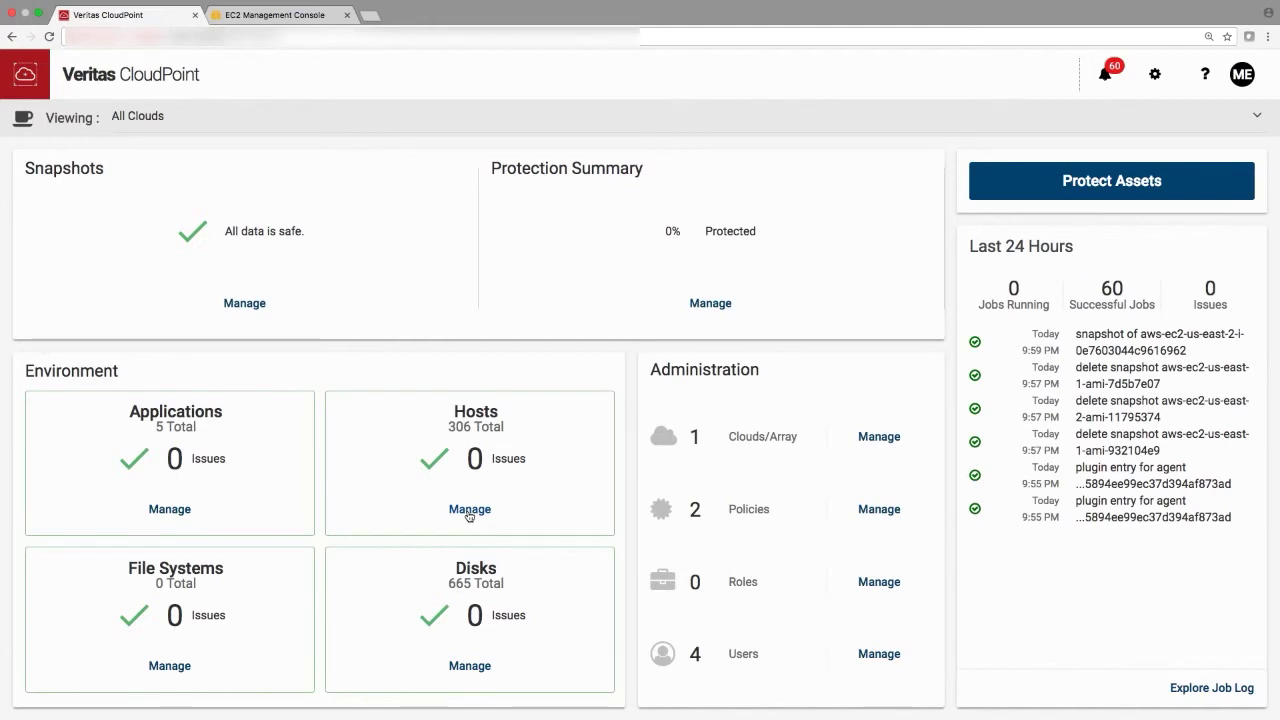
- Show ec2-test1's snapshot list and inspect the VIP-DemoSnap entry
{"action": "left_click", "coordinate": [469, 514]}
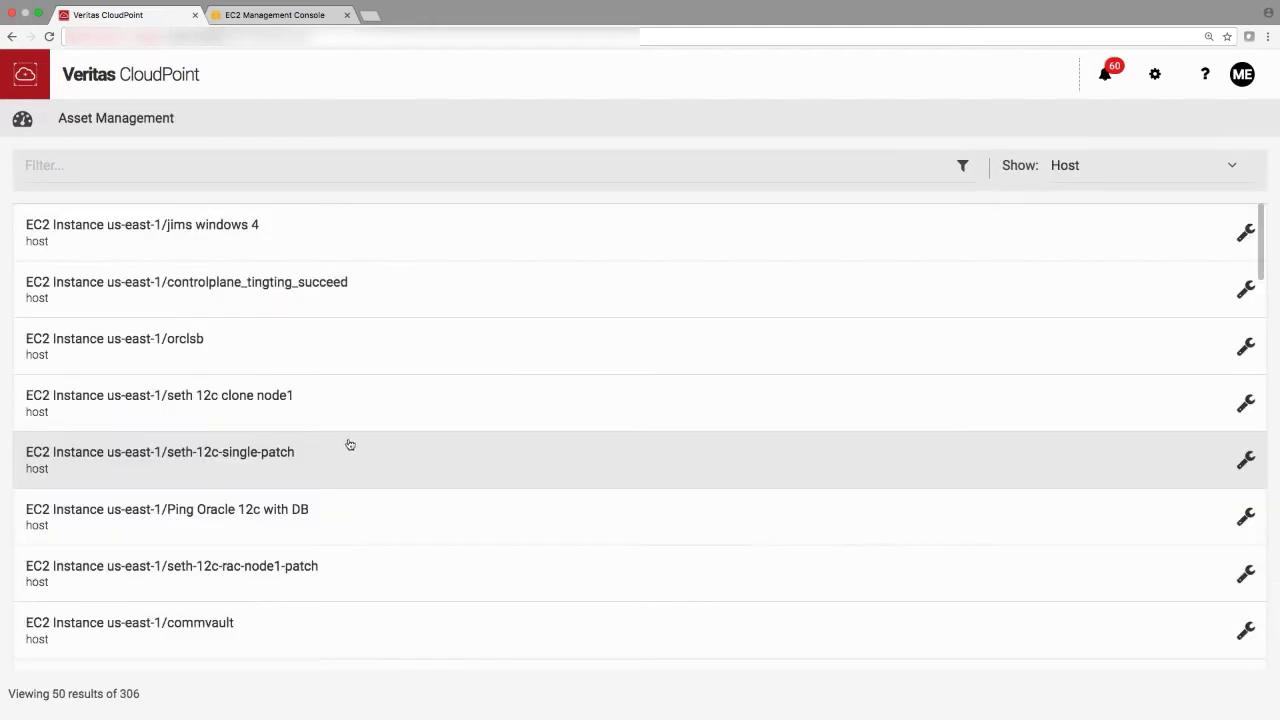
{"action": "scroll", "coordinate": [217, 495], "scroll_direction": "down", "scroll_amount": 10}
{"action": "left_click", "coordinate": [217, 495]}
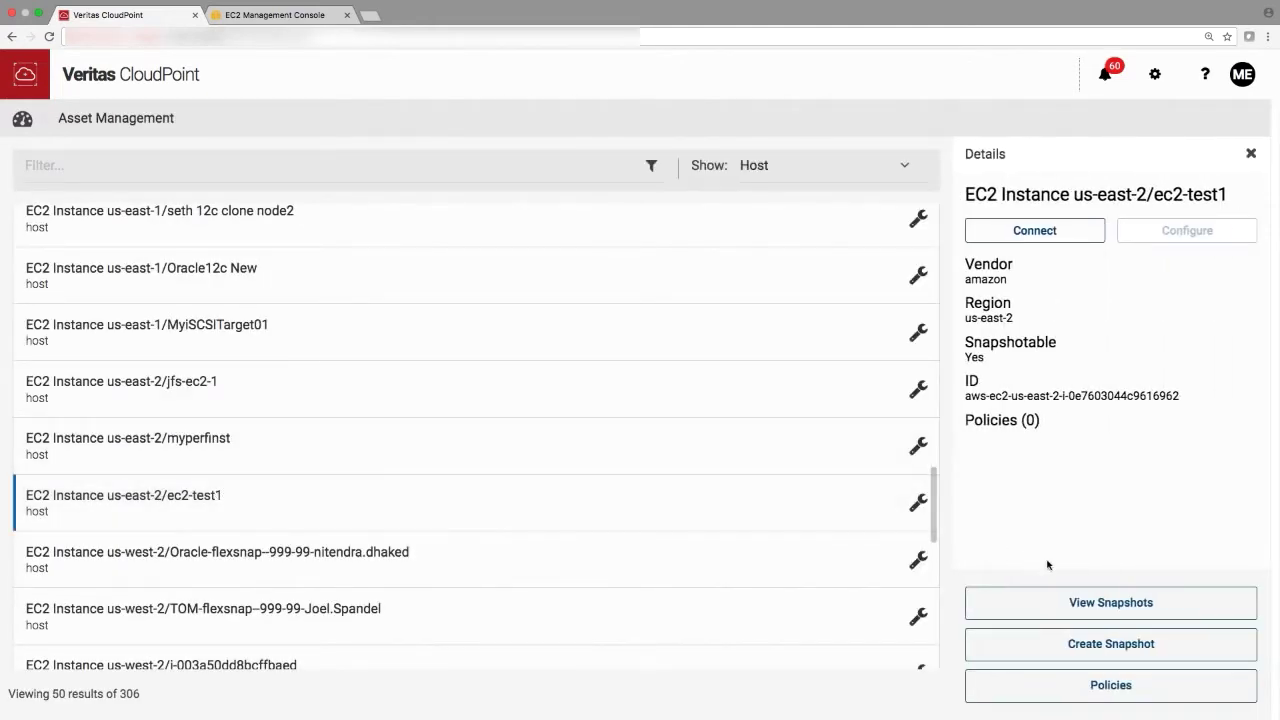
{"action": "left_click", "coordinate": [1115, 603]}
{"action": "left_click_drag", "start_coordinate": [117, 228], "coordinate": [85, 239]}
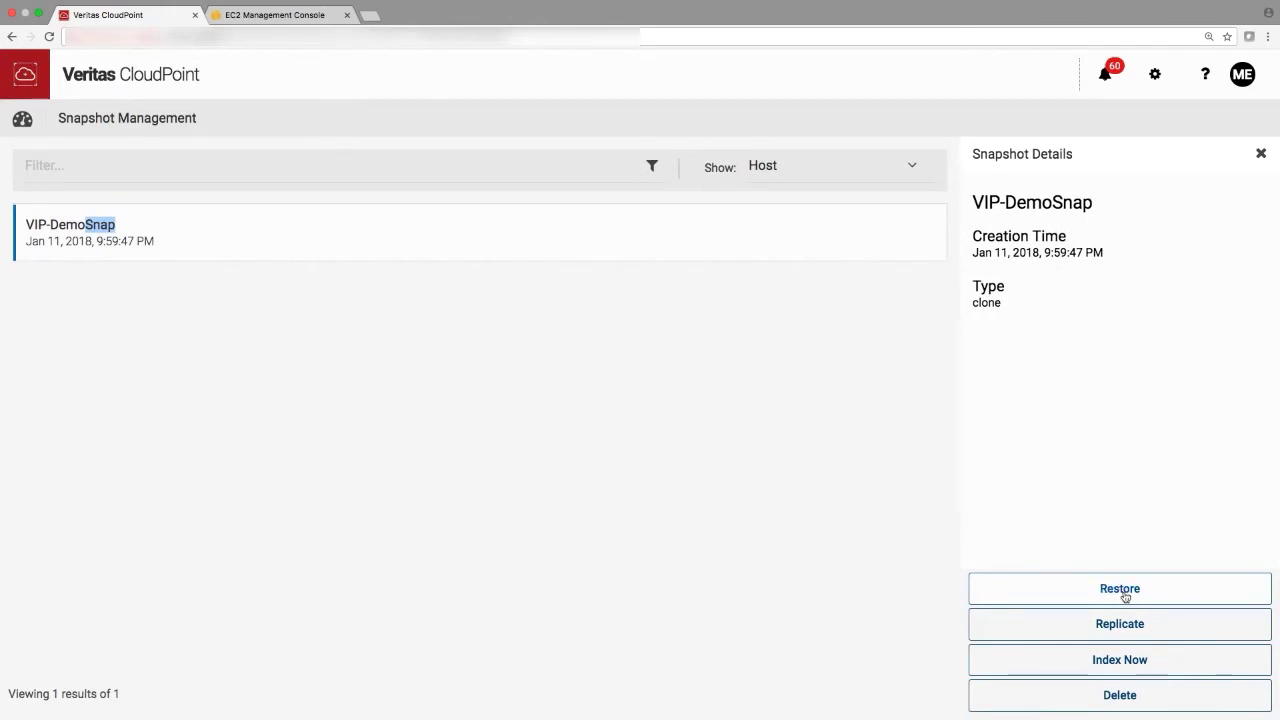
- Restore VIP-DemoSnap as job VIP-DemoRestoreSnap ('Demo restored snapshot') to EC2 VPC us-east-2/vpc-a2f82fcb
{"action": "left_click", "coordinate": [1125, 596]}
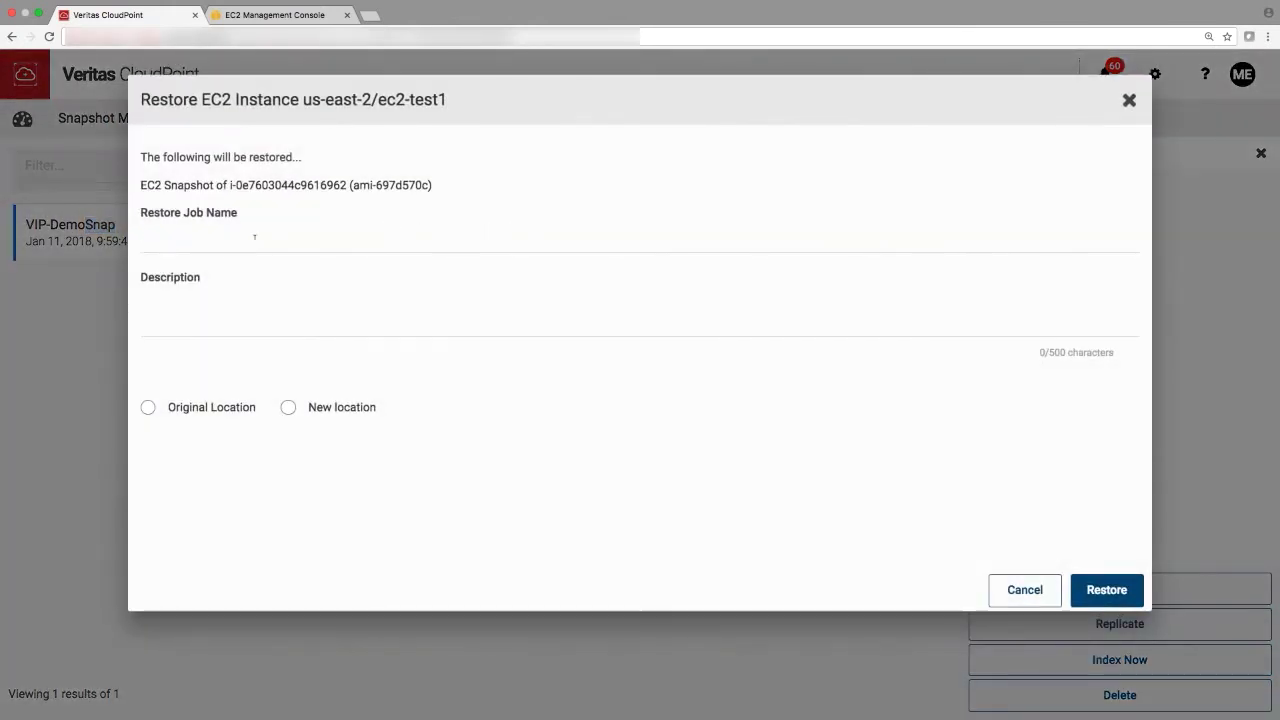
{"action": "left_click", "coordinate": [254, 237]}
{"action": "type", "text": "VIP"}
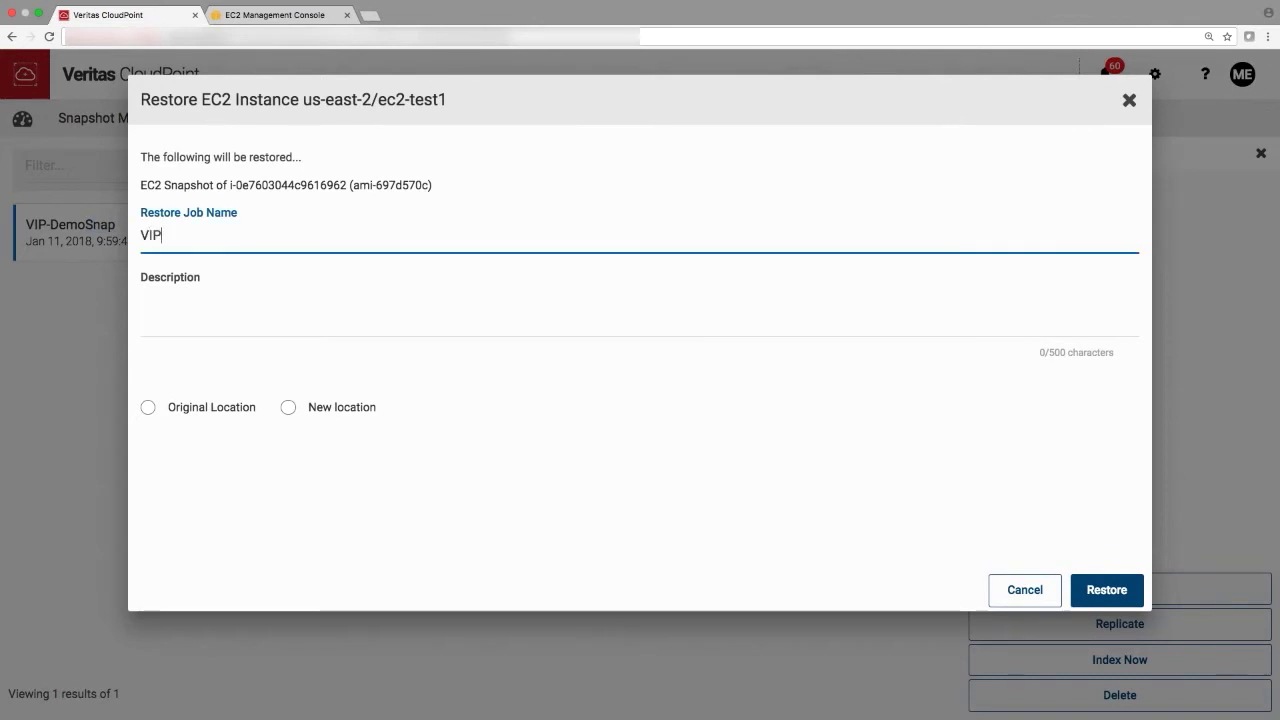
{"action": "type", "text": "-DemoRestoreSnap"}
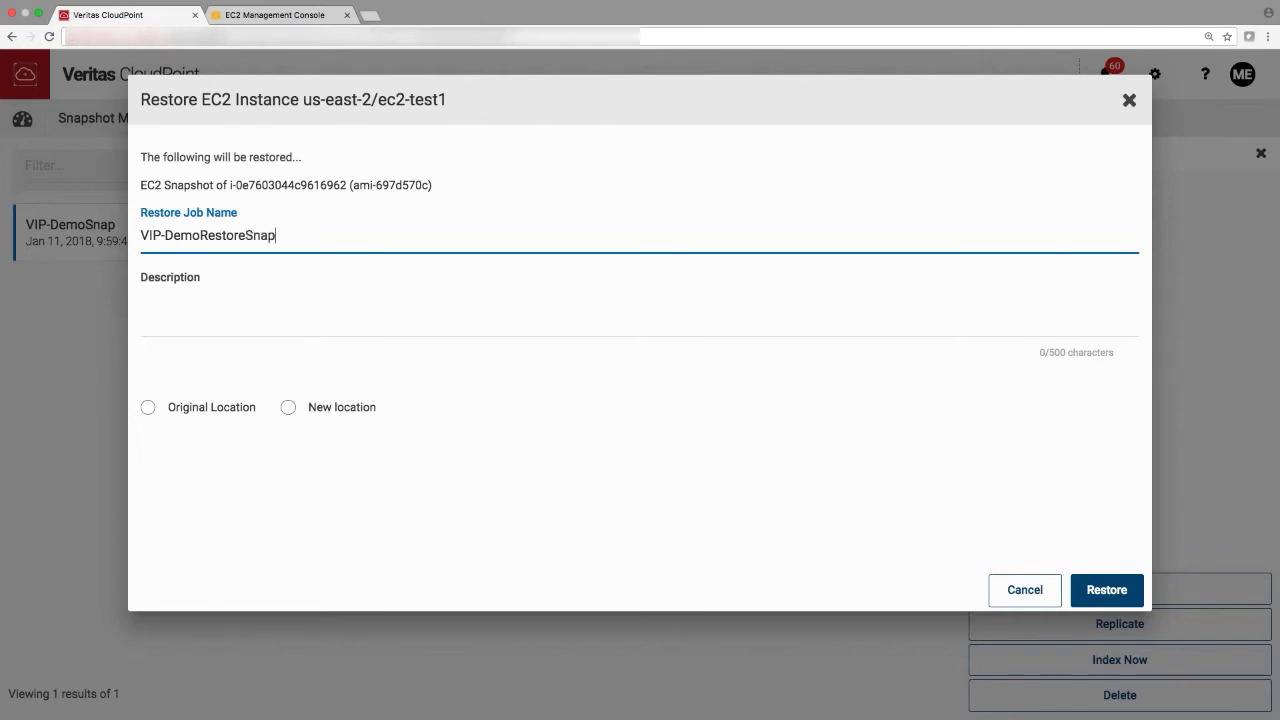
{"action": "left_click", "coordinate": [248, 306]}
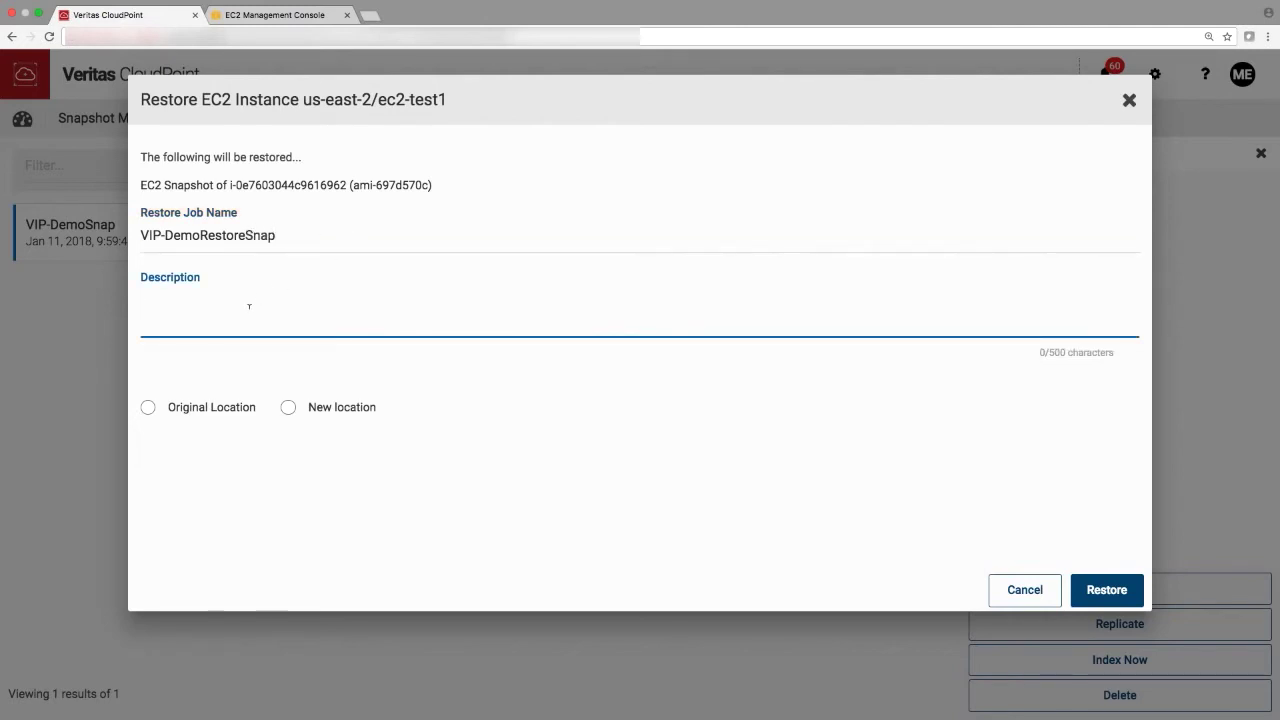
{"action": "type", "text": "Demo restored snapshot"}
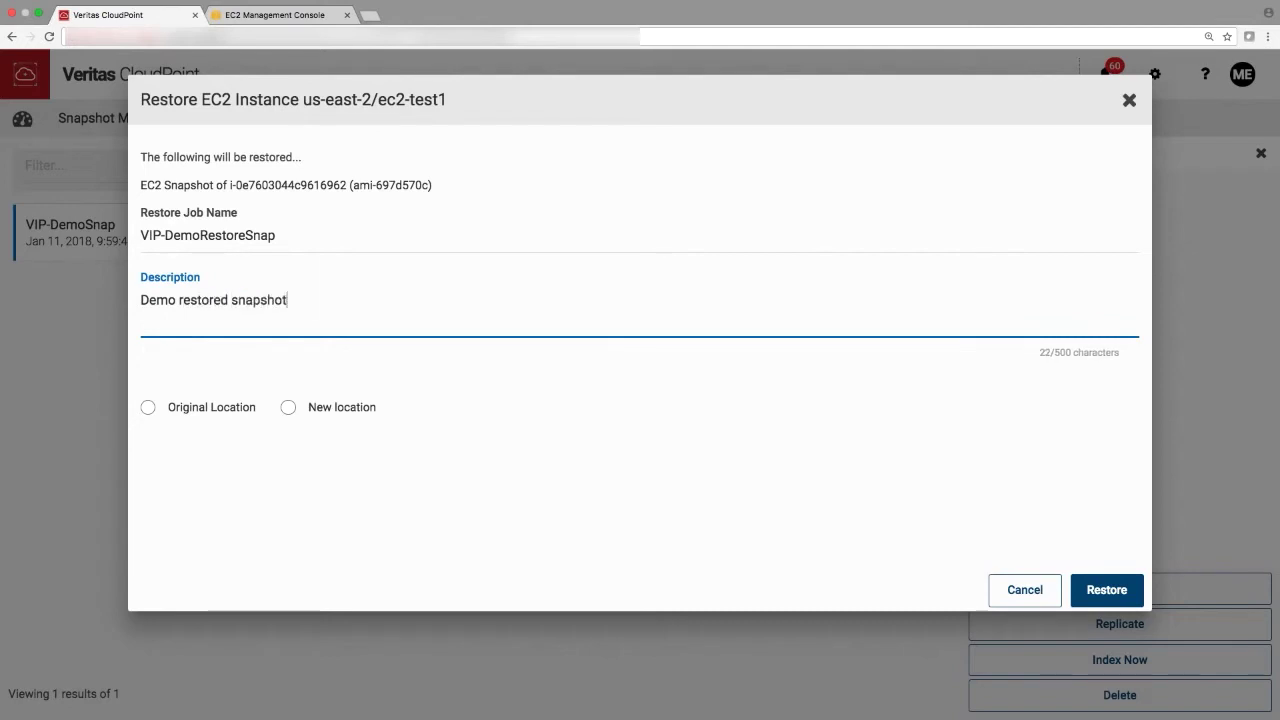
{"action": "left_click", "coordinate": [288, 410]}
{"action": "left_click", "coordinate": [222, 456]}
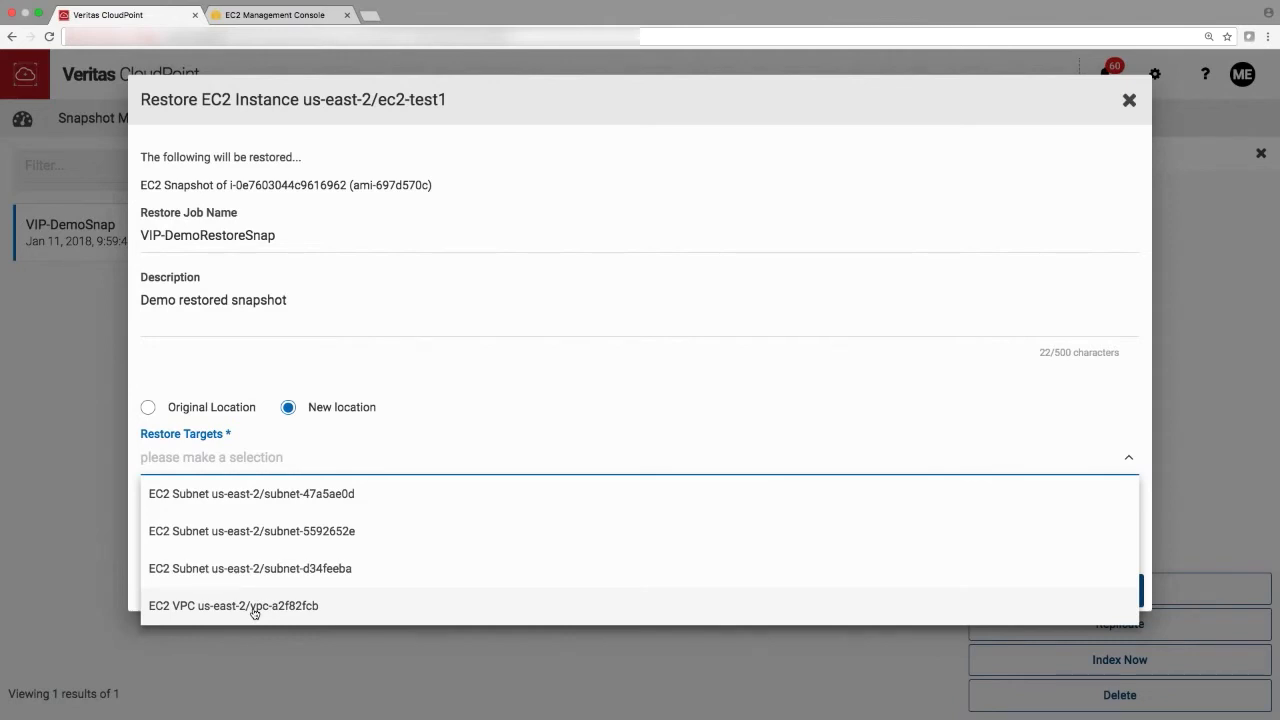
{"action": "left_click", "coordinate": [254, 606]}
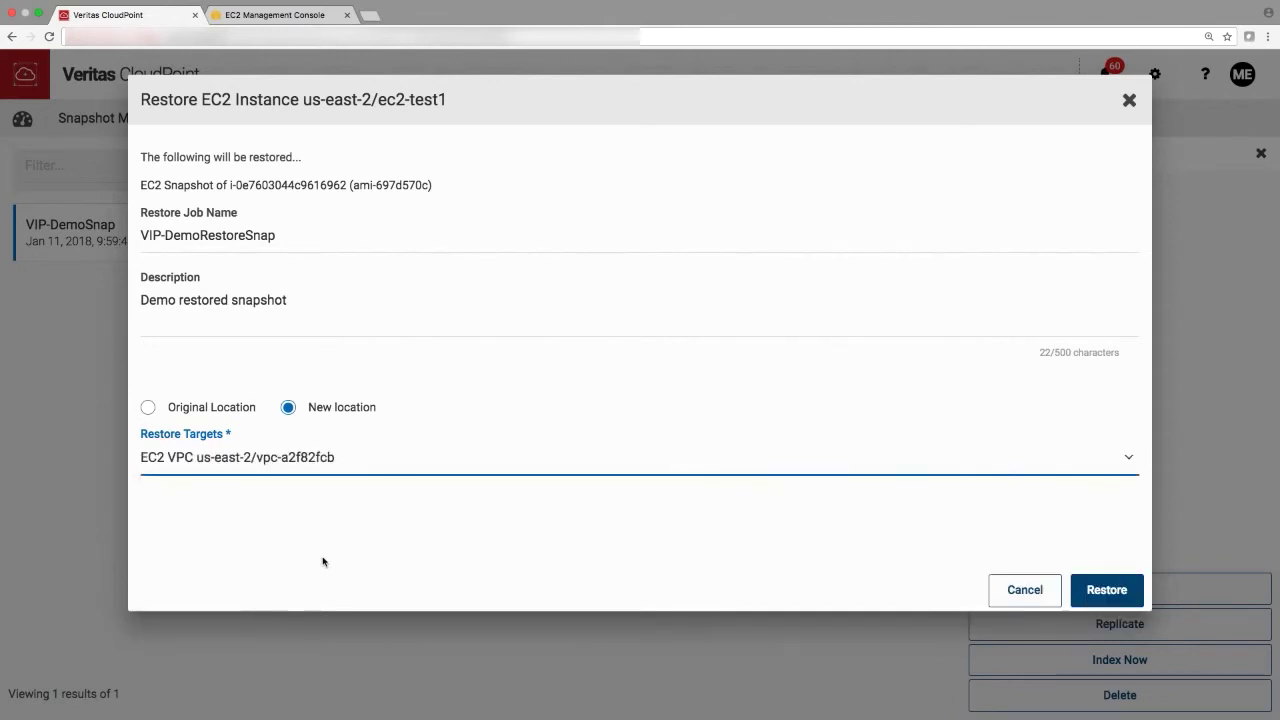
{"action": "left_click", "coordinate": [1113, 594]}
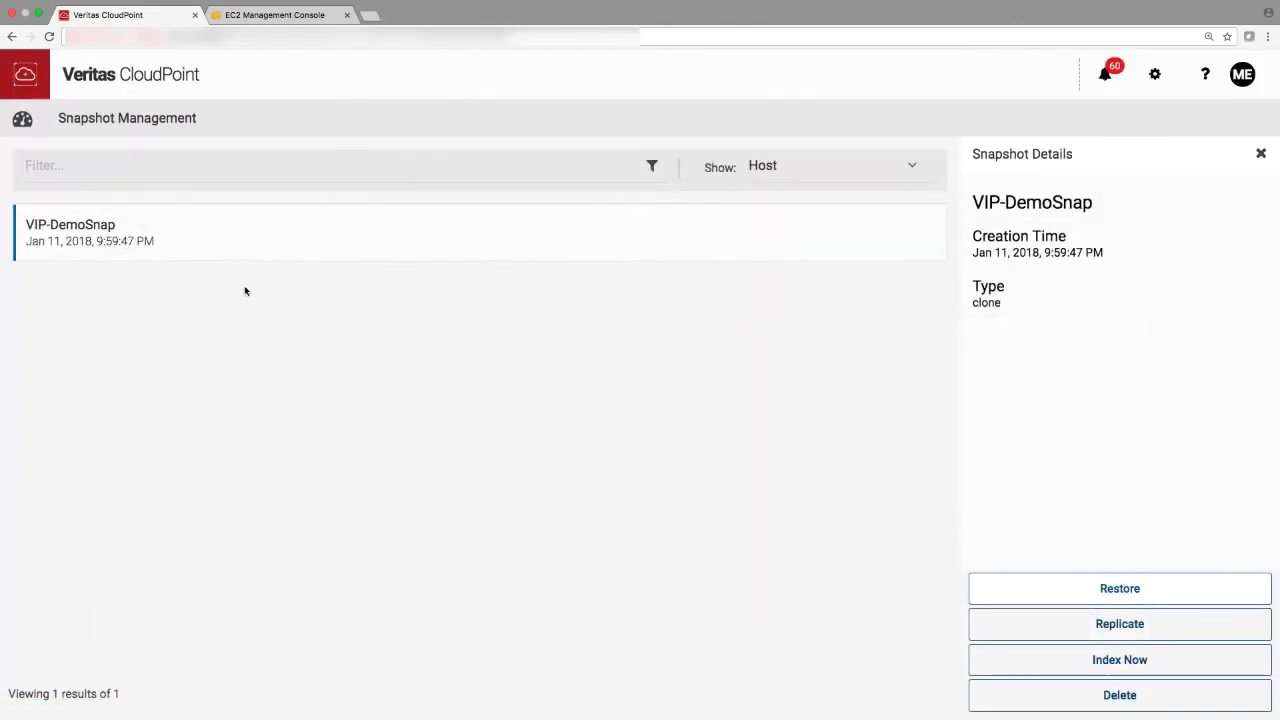
- Check the running restore job on the dashboard, then view the EC2 console's instances list
{"action": "left_click", "coordinate": [23, 120]}
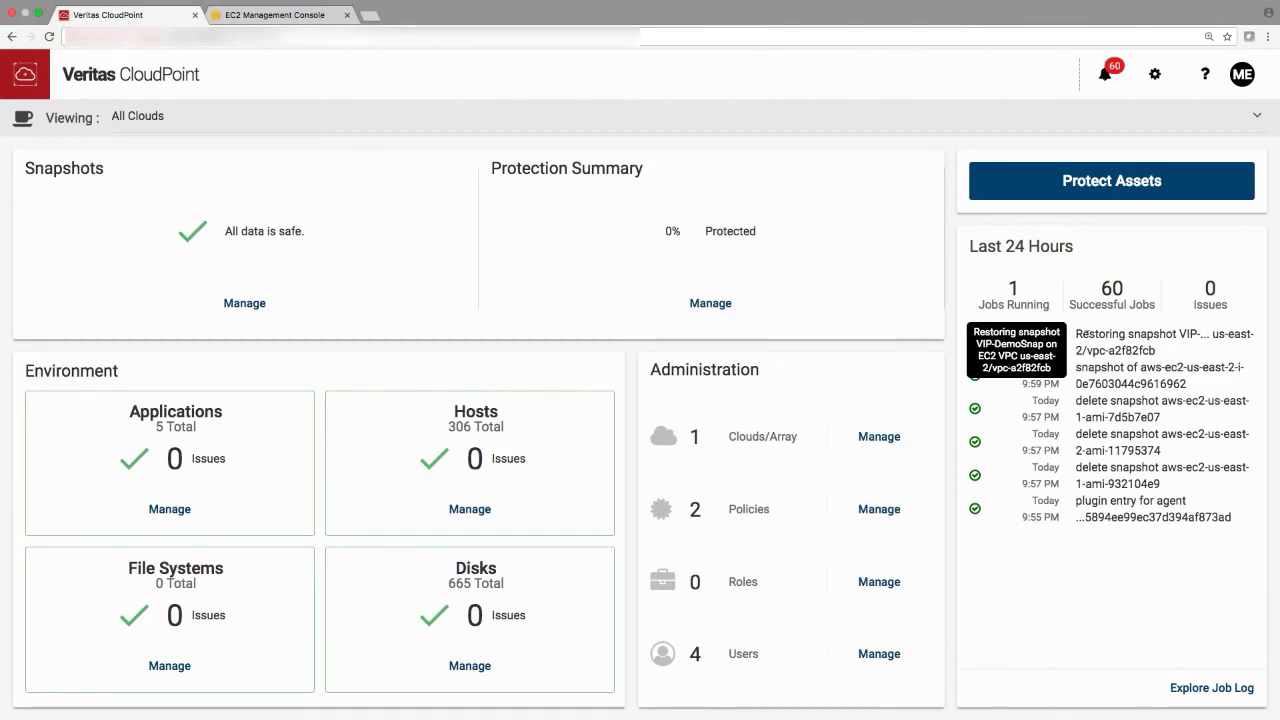
{"action": "left_click", "coordinate": [275, 15]}
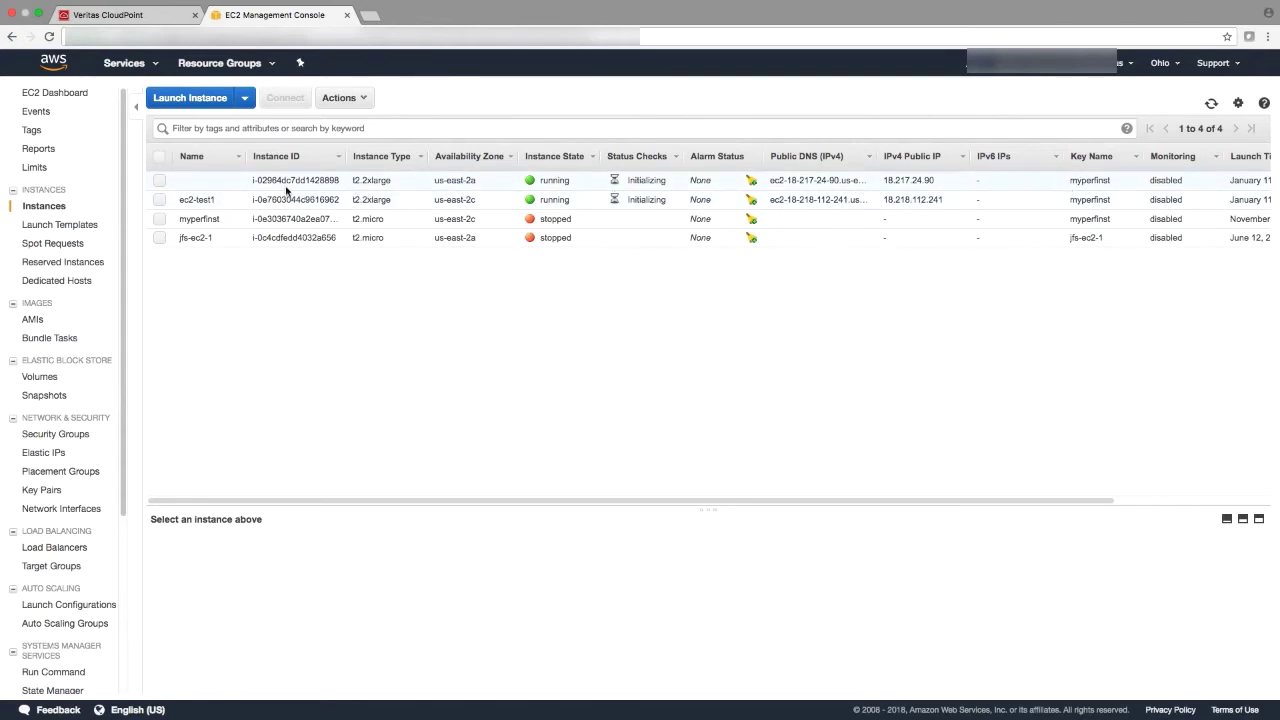
- Inspect the instance restored from VIP-DemoSnap in EC2, then return to the CloudPoint dashboard
{"action": "double_click", "coordinate": [330, 180]}
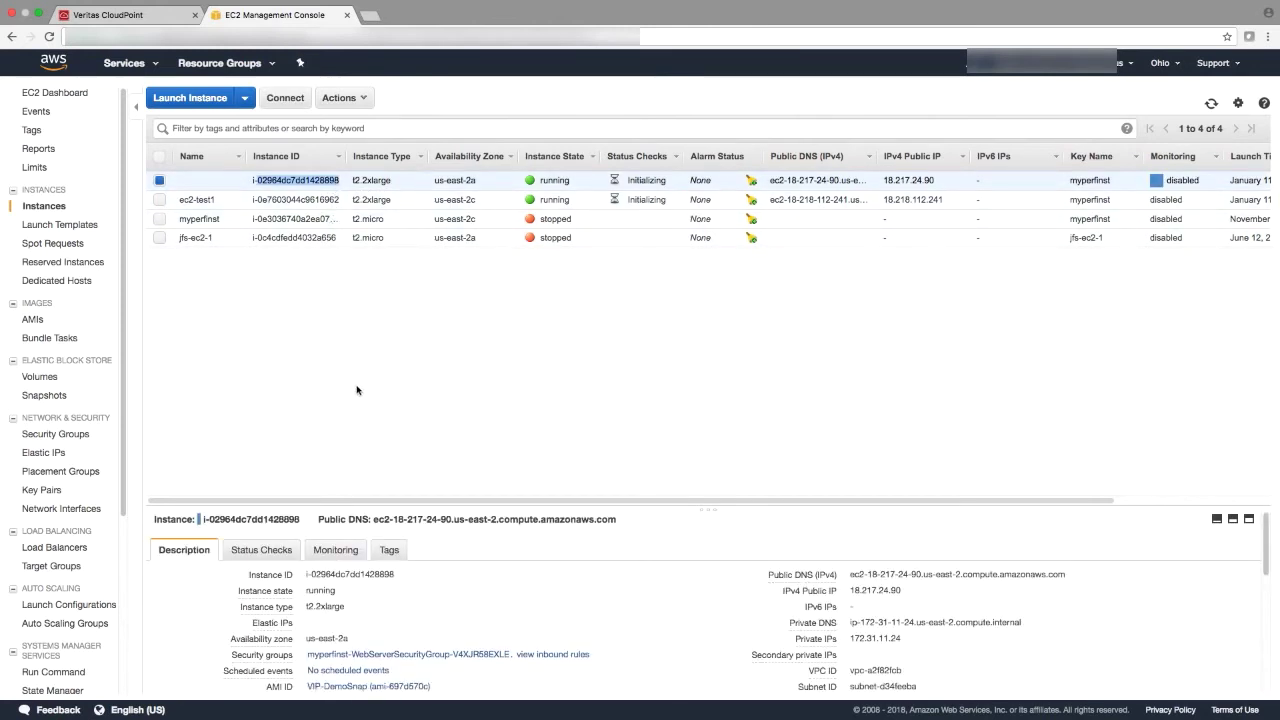
{"action": "left_click", "coordinate": [131, 16]}
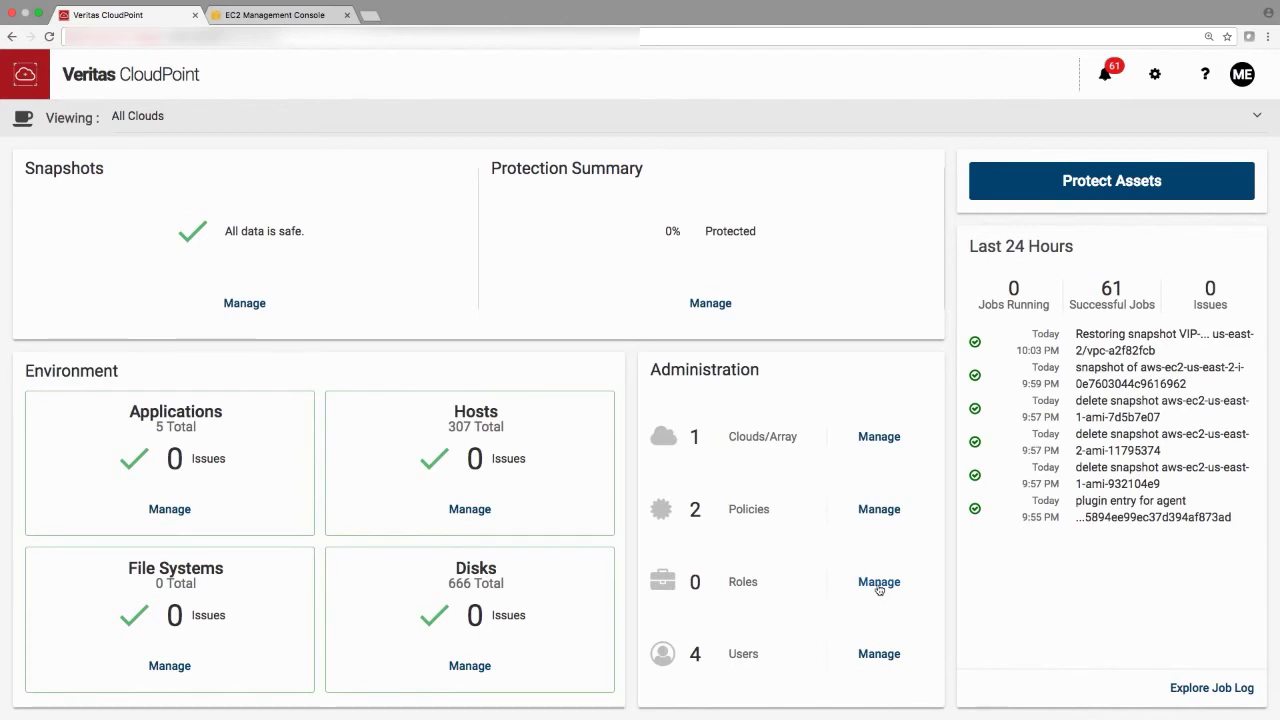
- Start a new role from Role Management and place the cursor in its Role Name field
{"action": "left_click", "coordinate": [879, 588]}
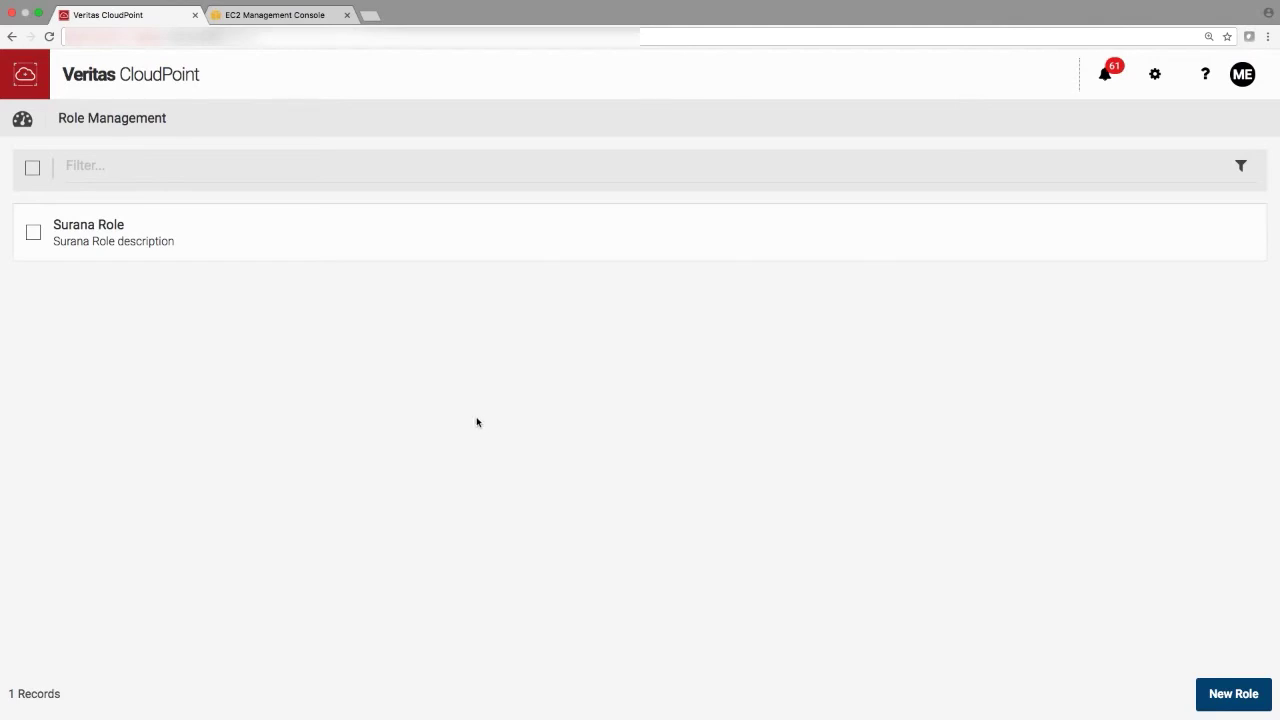
{"action": "left_click", "coordinate": [1228, 694]}
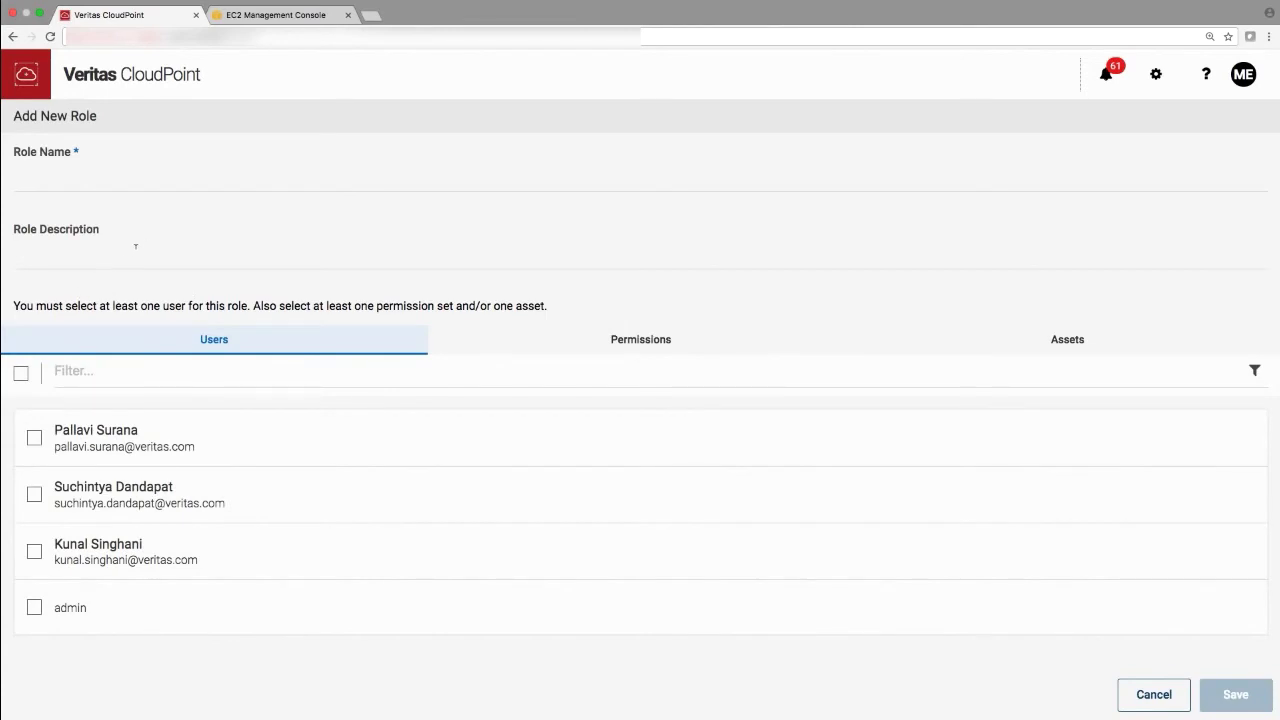
{"action": "left_click", "coordinate": [73, 189]}
- Name the role 'Demo Role', describe it as 'Demo role description', and add one user
{"action": "type", "text": "Demo Role"}
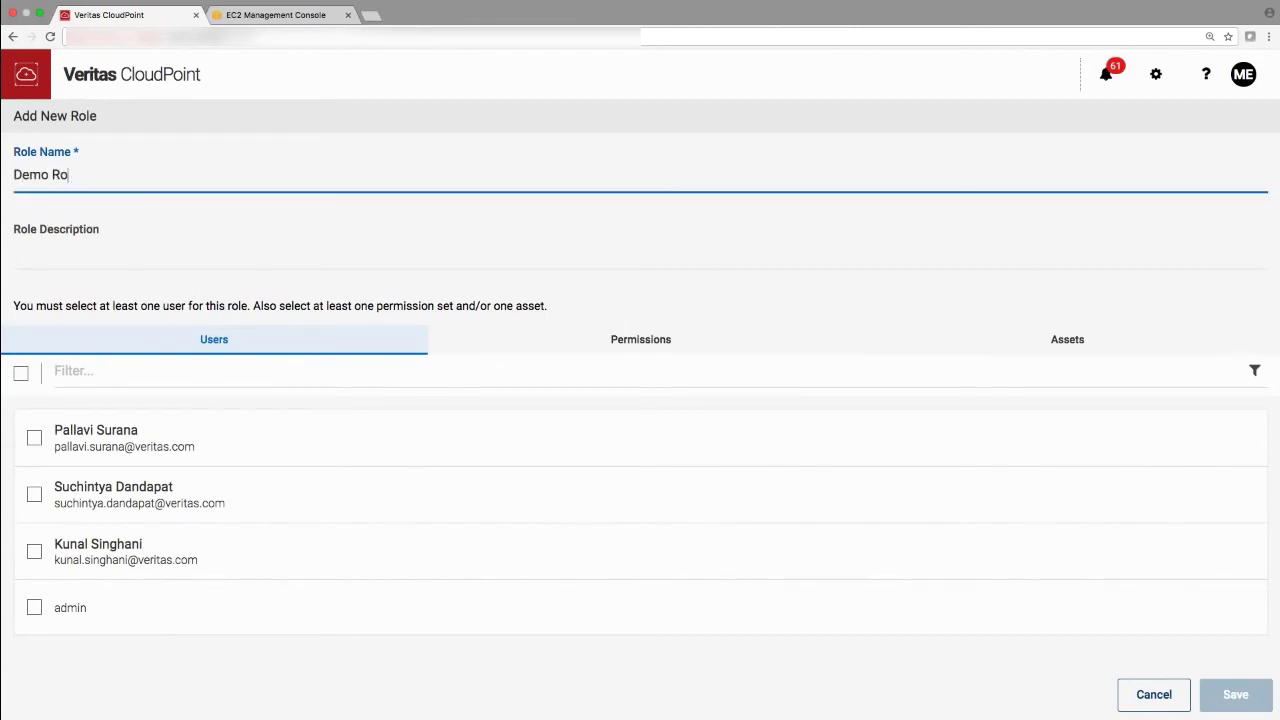
{"action": "left_click", "coordinate": [63, 250]}
{"action": "type", "text": "Demo role "}
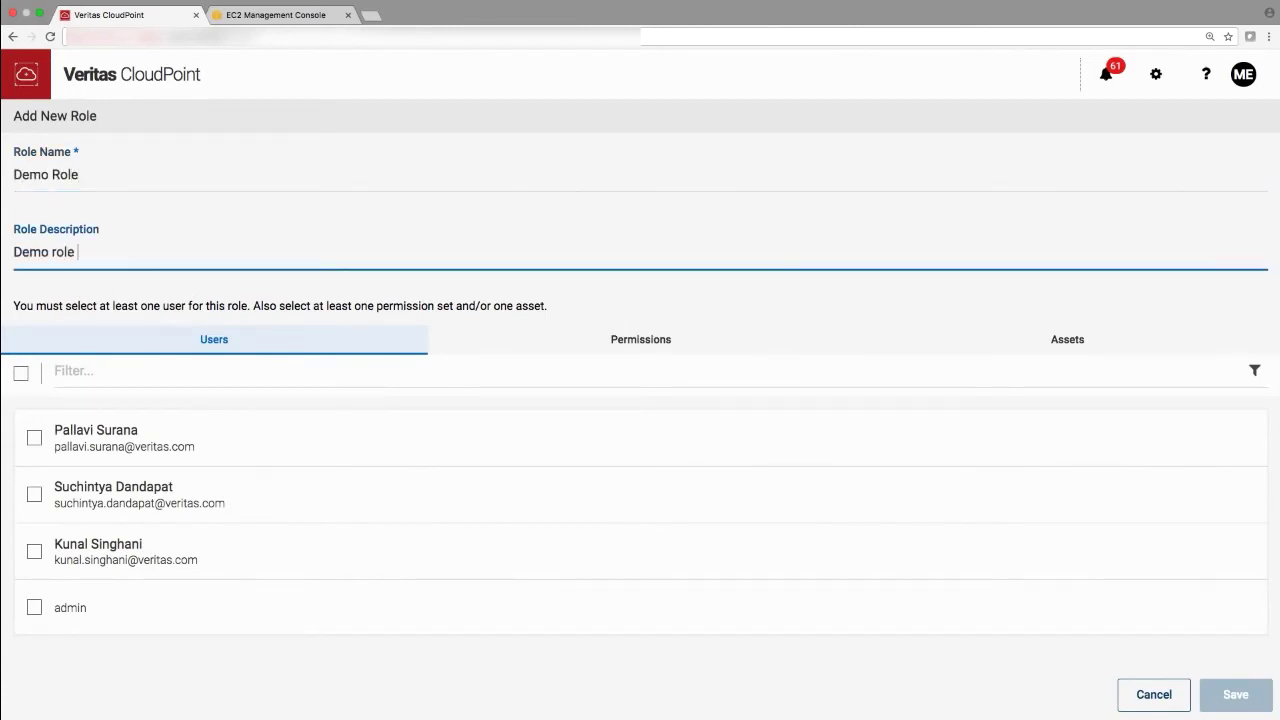
{"action": "type", "text": "description"}
{"action": "left_click", "coordinate": [33, 551]}
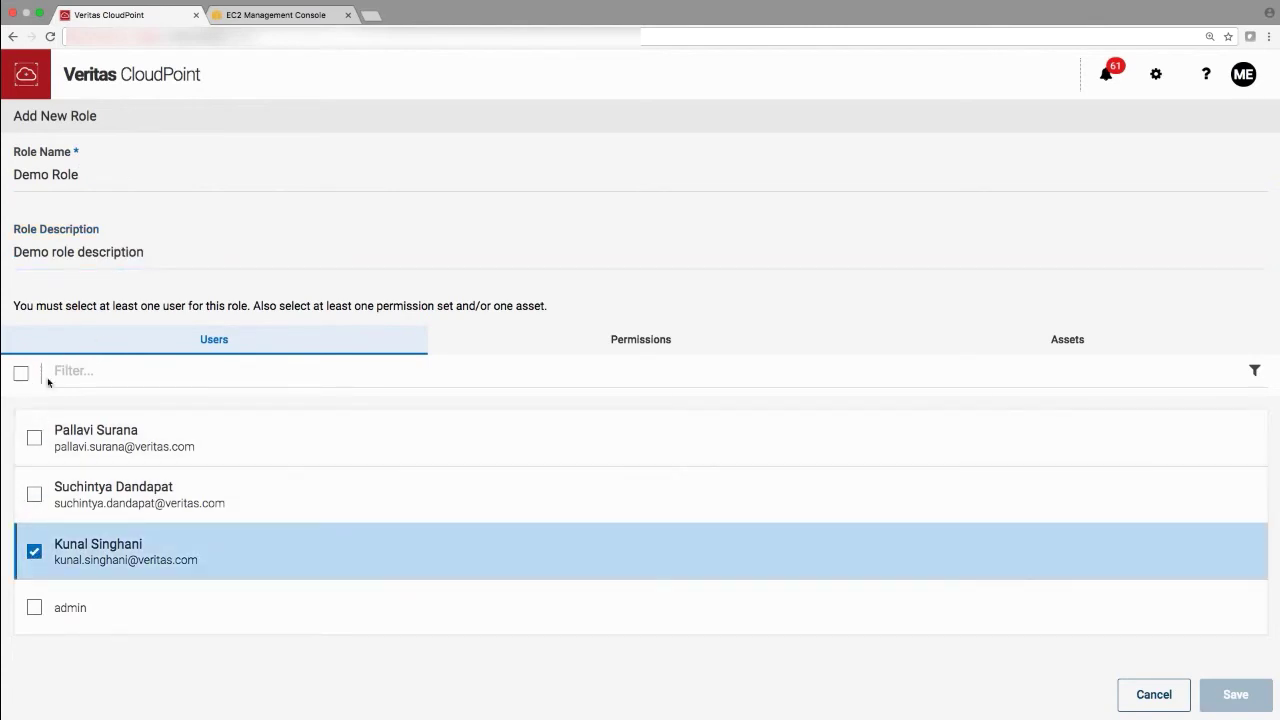
- Grant User, Snapshot policy, Replication policy, and Cloud and Array management permissions
{"action": "left_click", "coordinate": [597, 340]}
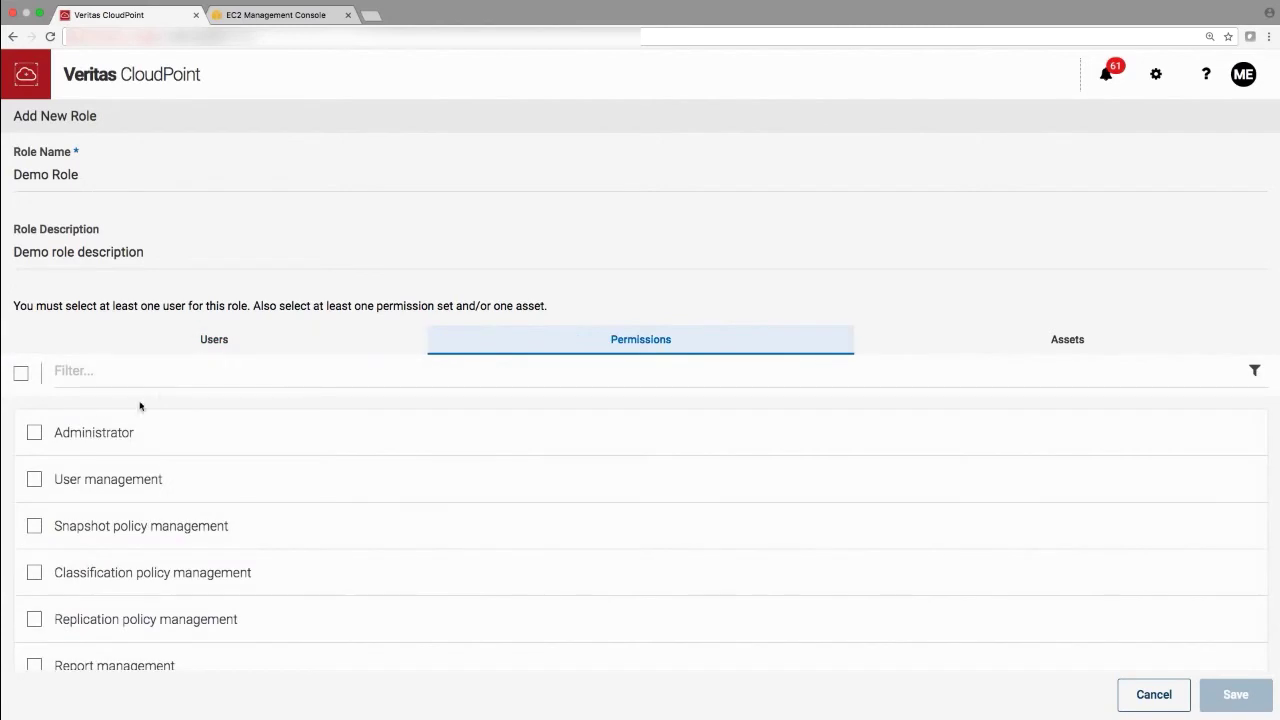
{"action": "left_click", "coordinate": [35, 481]}
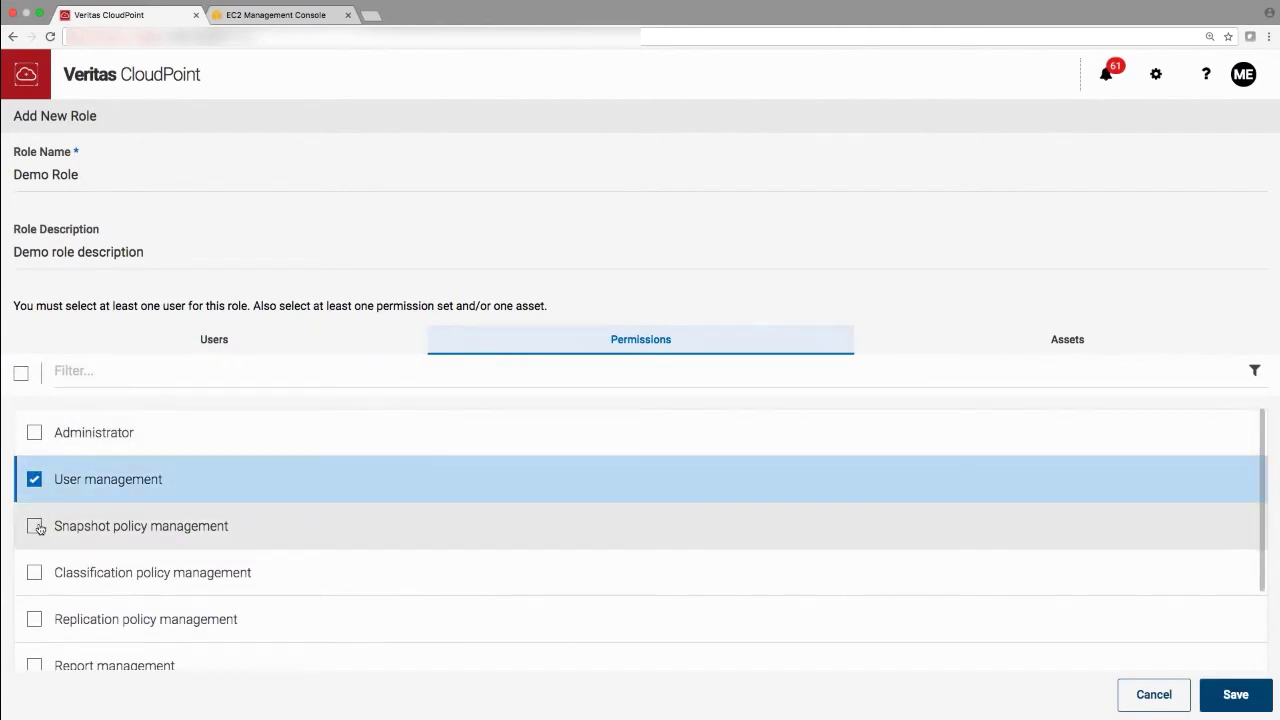
{"action": "left_click", "coordinate": [35, 526]}
{"action": "scroll", "coordinate": [35, 560], "scroll_direction": "down", "scroll_amount": 1}
{"action": "left_click", "coordinate": [34, 572]}
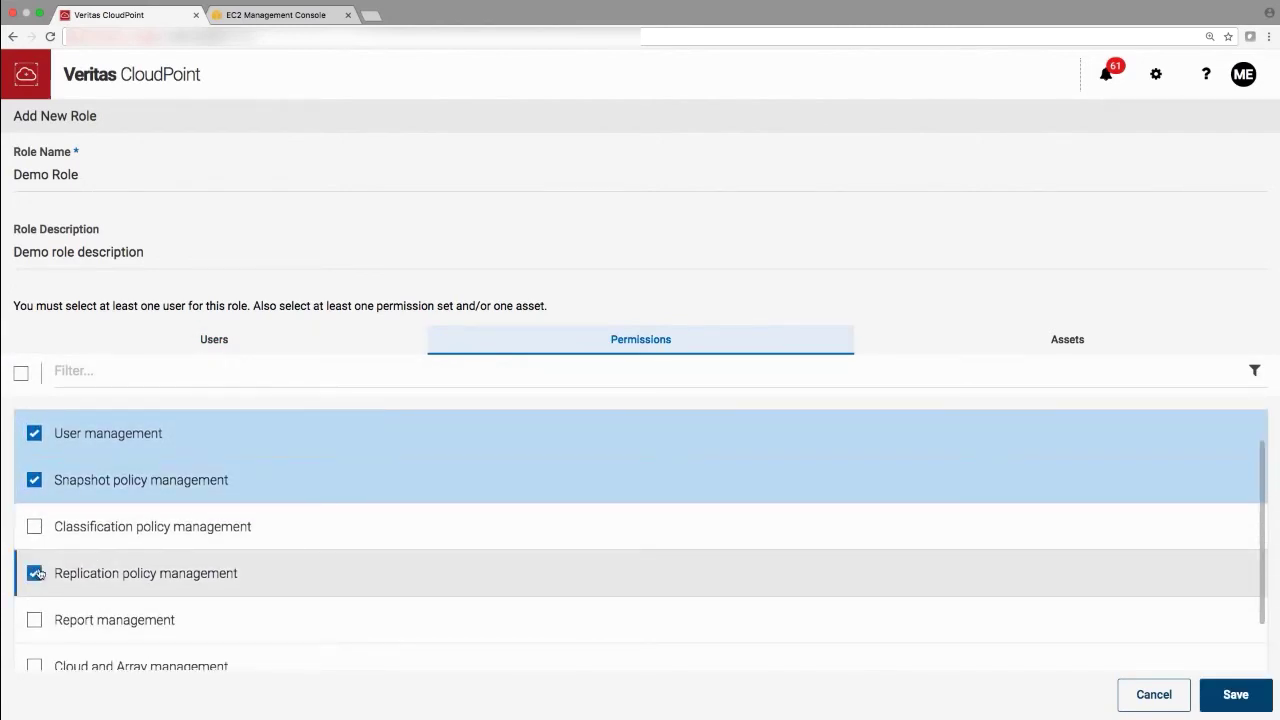
{"action": "scroll", "coordinate": [36, 570], "scroll_direction": "down", "scroll_amount": 1}
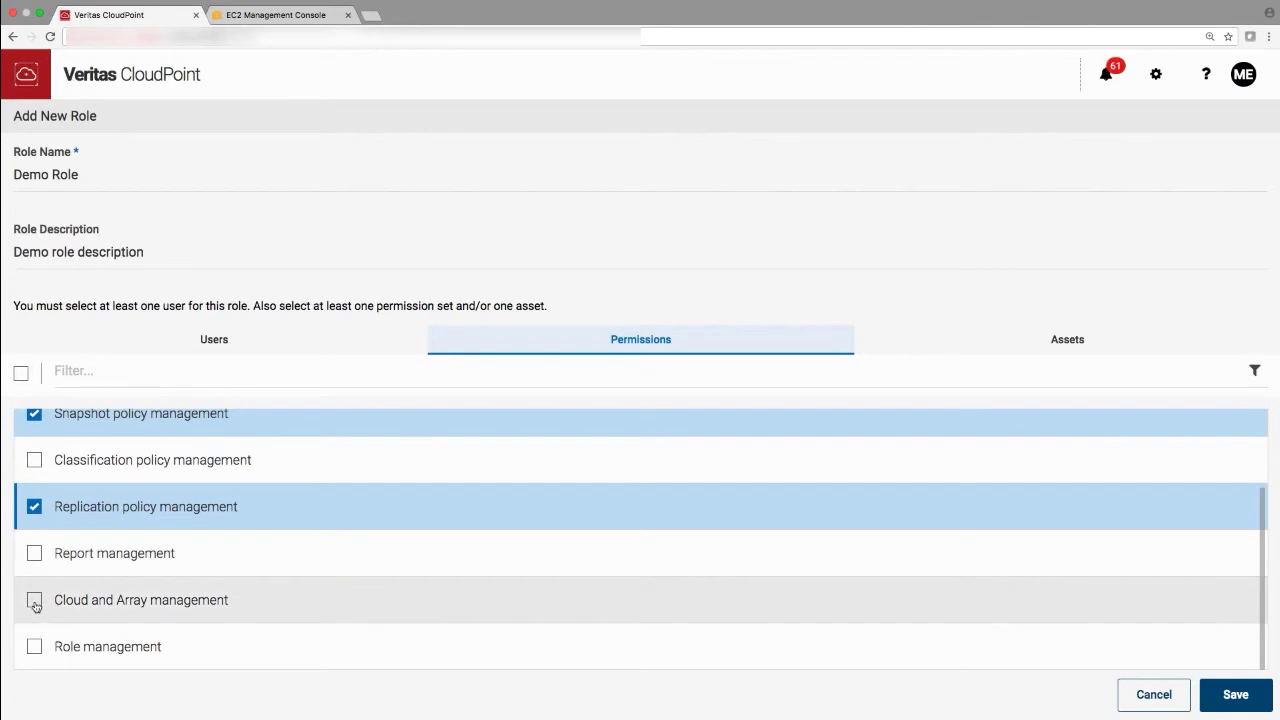
{"action": "left_click", "coordinate": [34, 600]}
- Assign two EBS volumes plus the seth-12c-rac-node2-patch and aws-cloud9 instances to Demo Role
{"action": "left_click", "coordinate": [951, 339]}
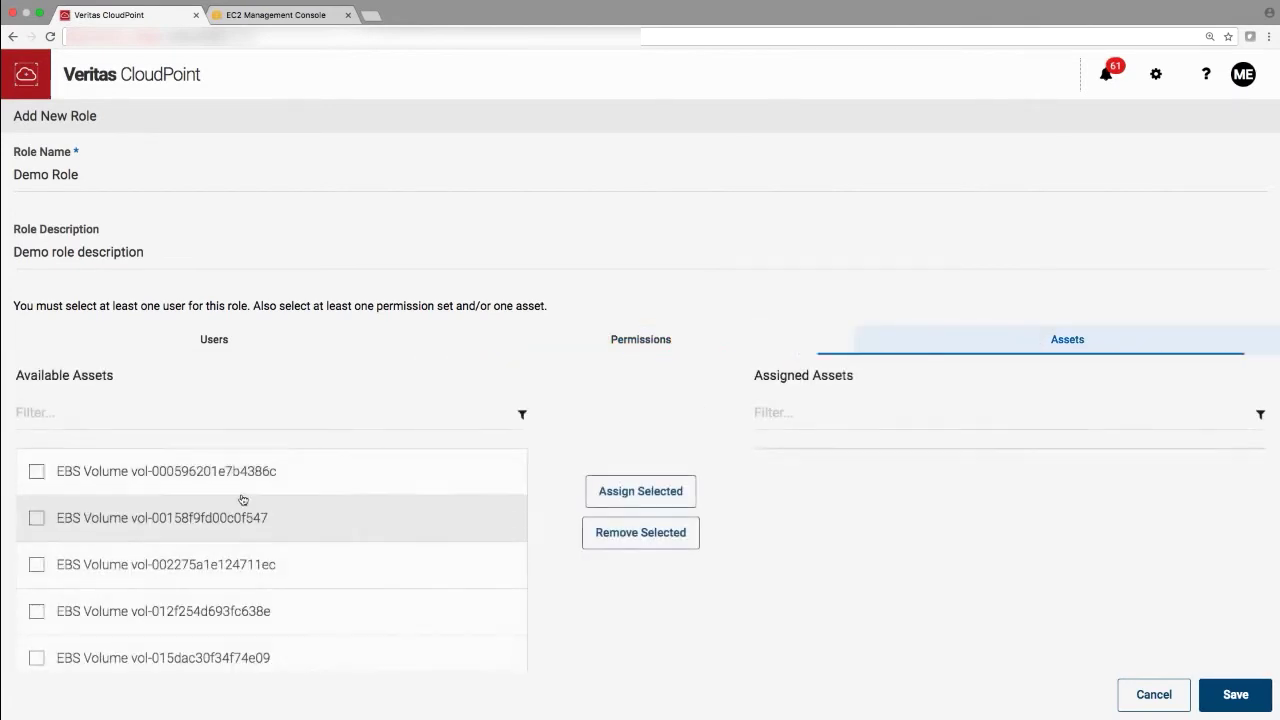
{"action": "scroll", "coordinate": [100, 525], "scroll_direction": "down", "scroll_amount": 3}
{"action": "left_click", "coordinate": [36, 521]}
{"action": "left_click", "coordinate": [36, 568]}
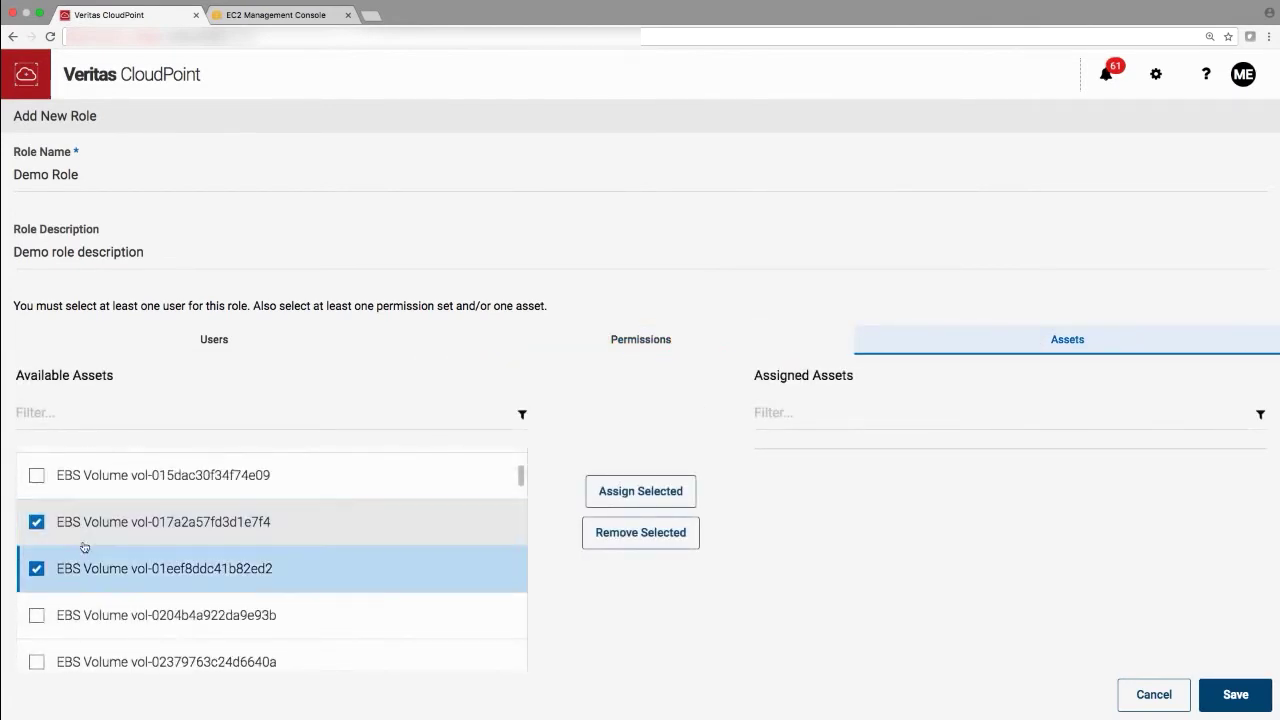
{"action": "scroll", "coordinate": [84, 547], "scroll_direction": "down", "scroll_amount": 10}
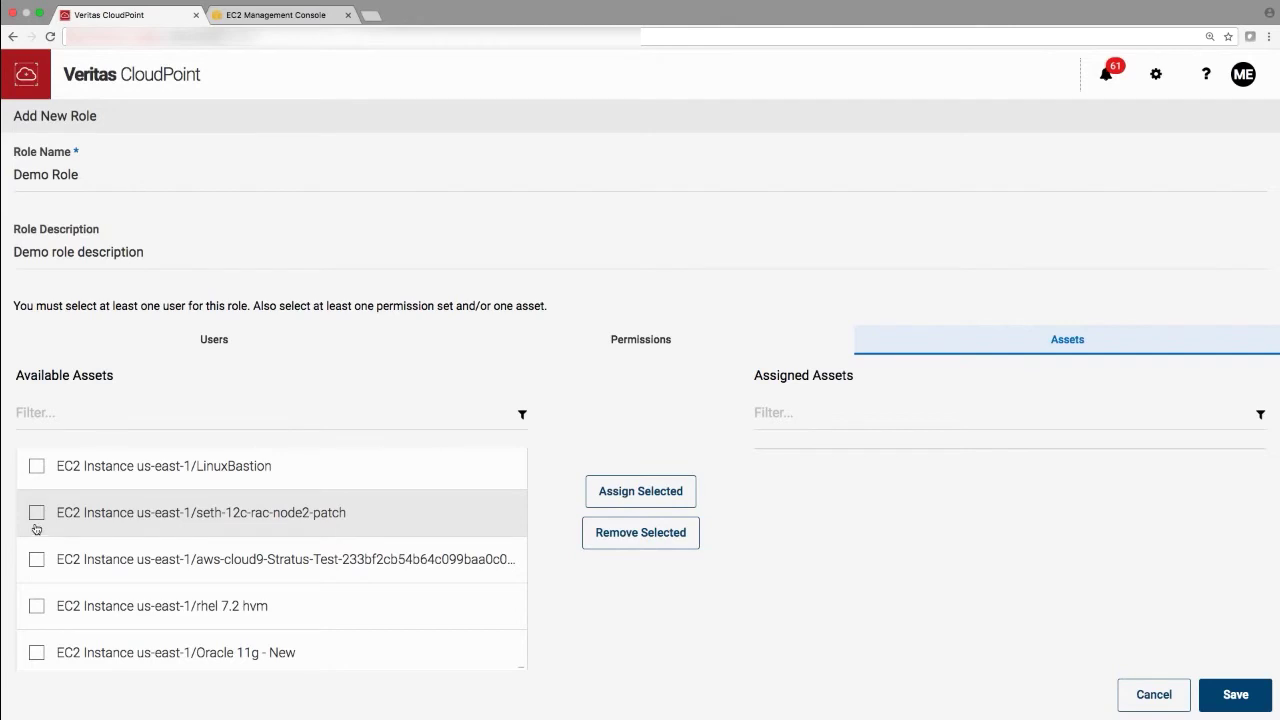
{"action": "left_click", "coordinate": [36, 512]}
{"action": "left_click", "coordinate": [36, 559]}
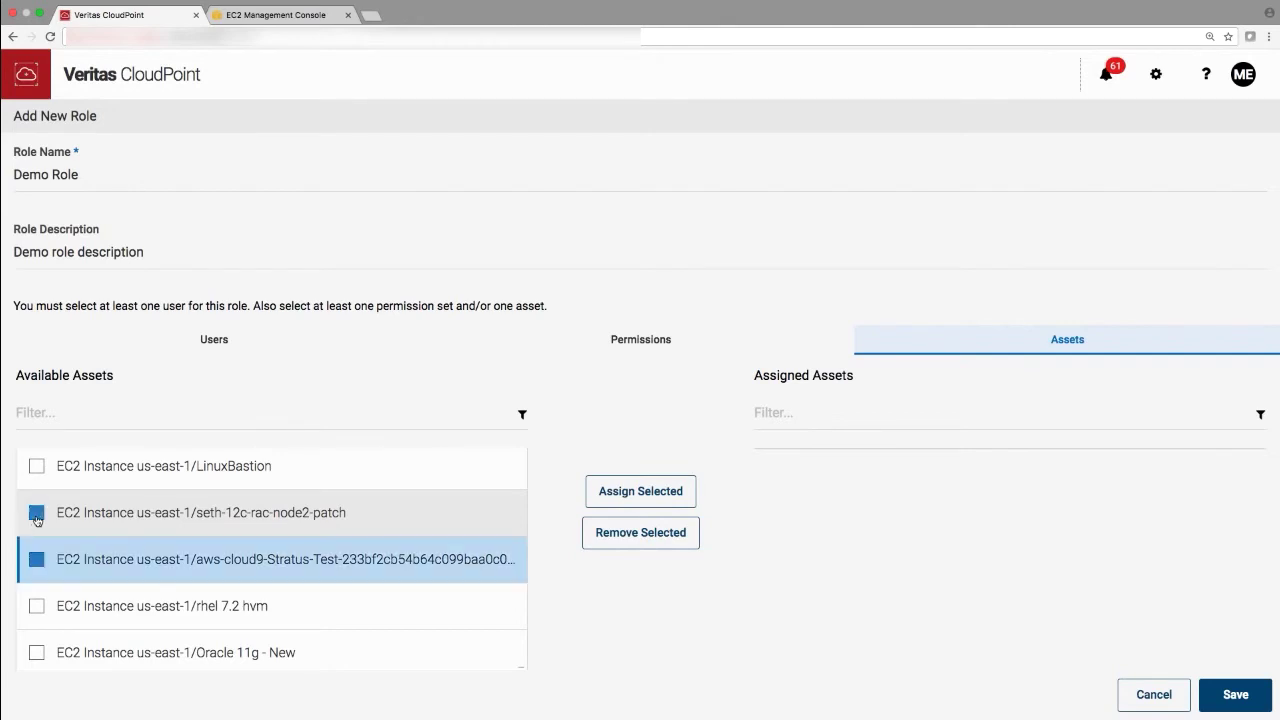
{"action": "left_click", "coordinate": [653, 486]}
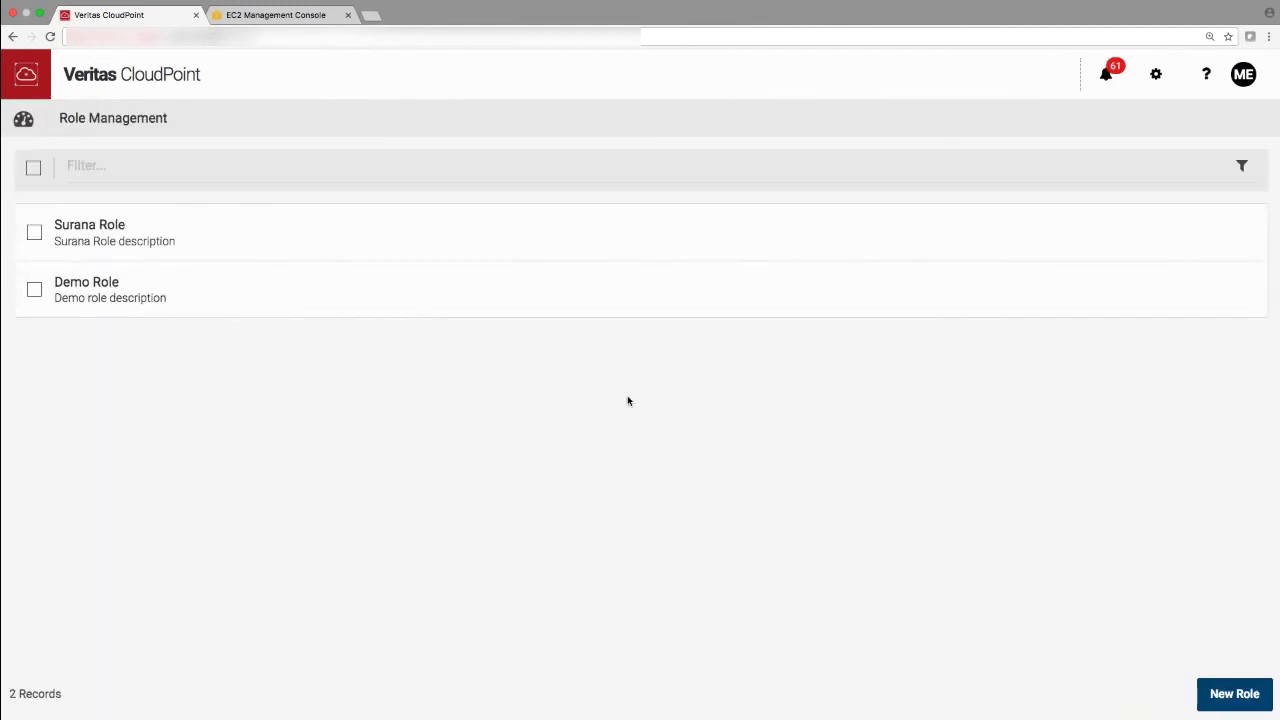
- Review Demo Role's four permissions and four assigned assets, then go back to the dashboard
{"action": "left_click", "coordinate": [102, 305]}
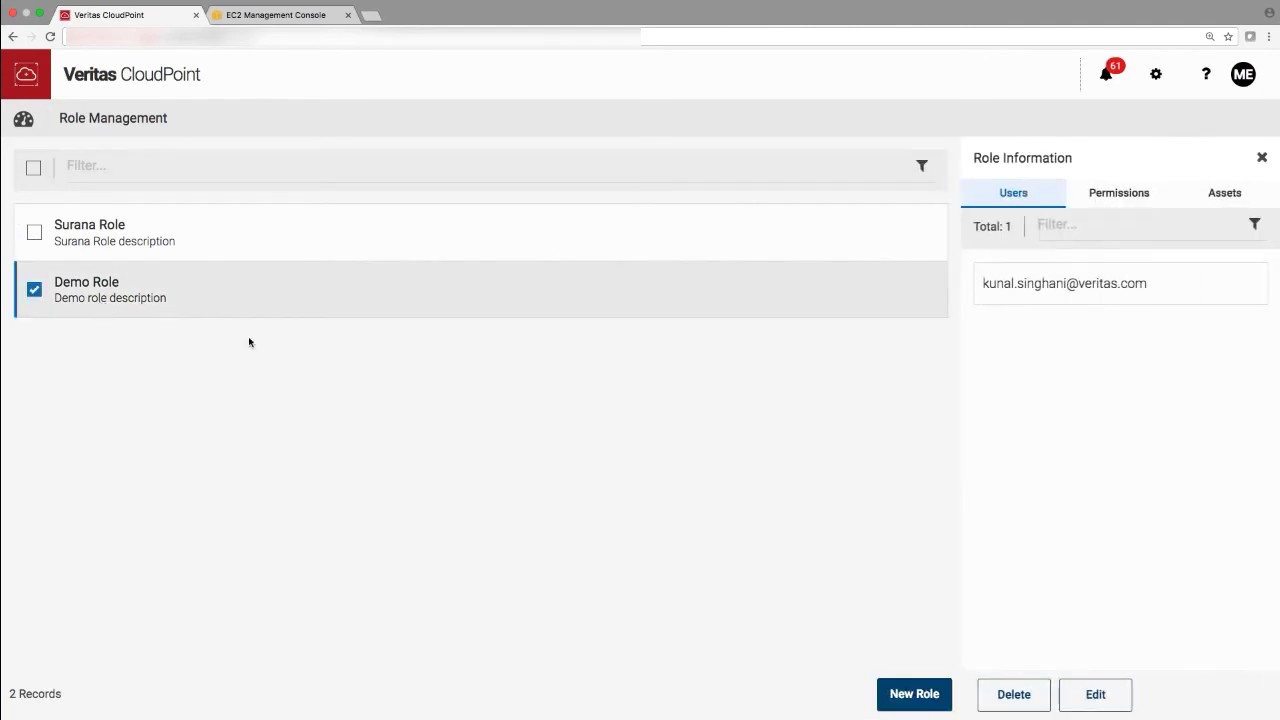
{"action": "left_click", "coordinate": [1120, 199]}
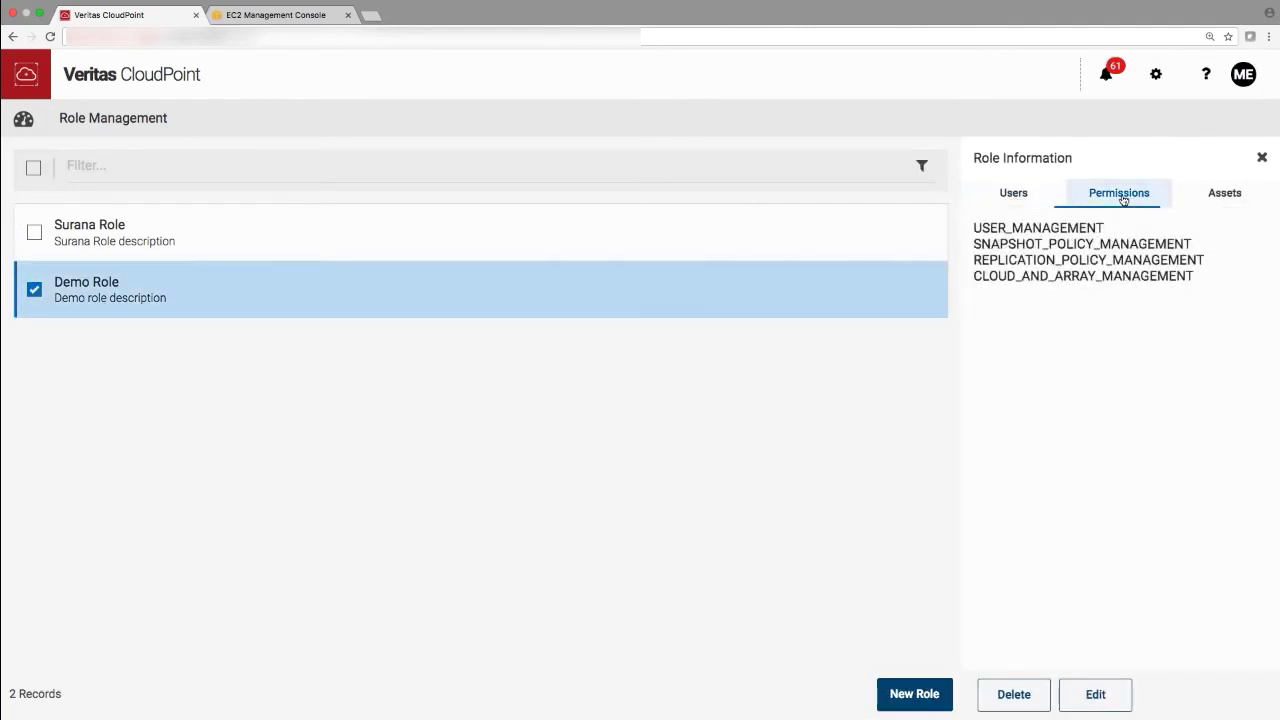
{"action": "left_click", "coordinate": [1222, 195]}
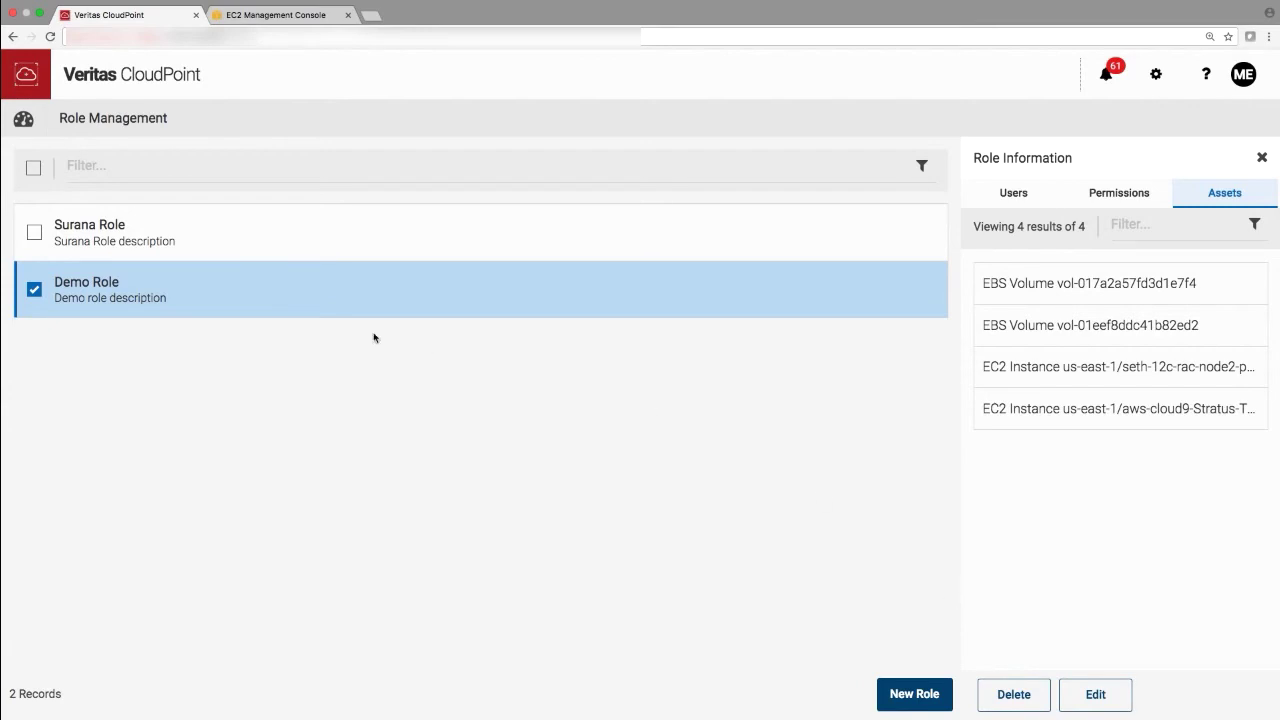
{"action": "left_click", "coordinate": [24, 124]}
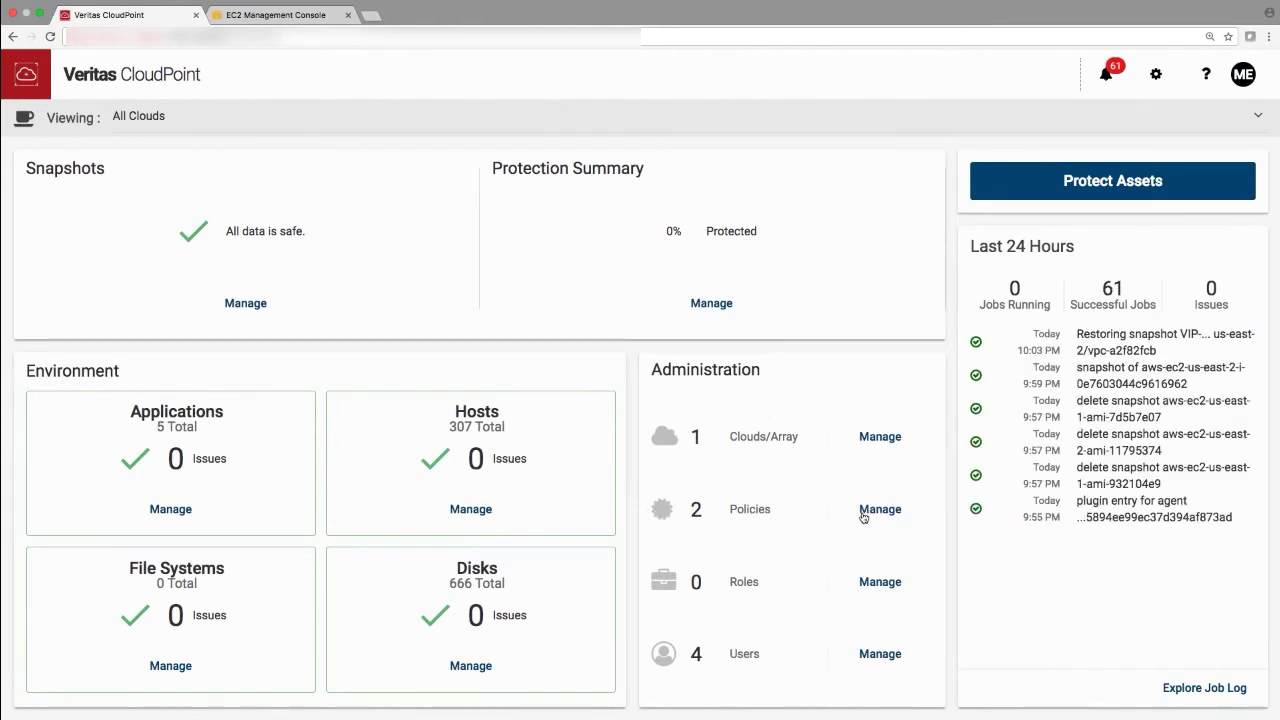
- Start a new policy with retention counted in copies and set to 2
{"action": "left_click", "coordinate": [866, 514]}
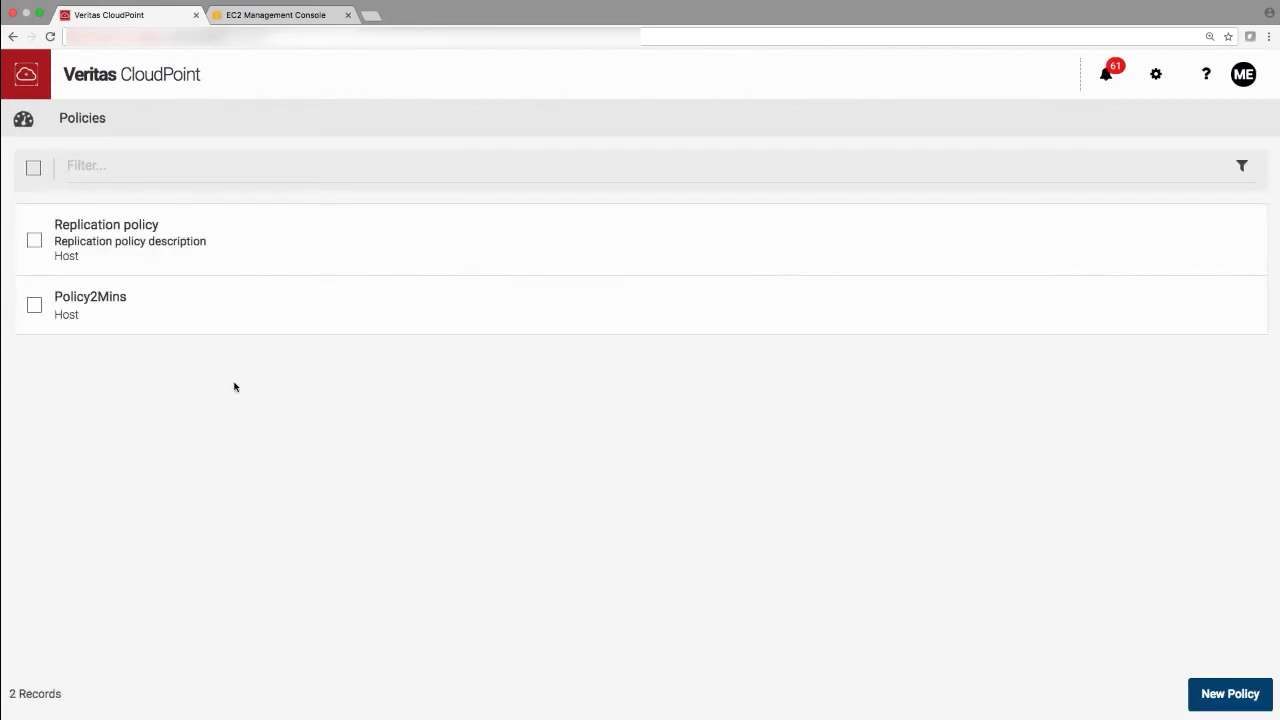
{"action": "left_click", "coordinate": [1212, 692]}
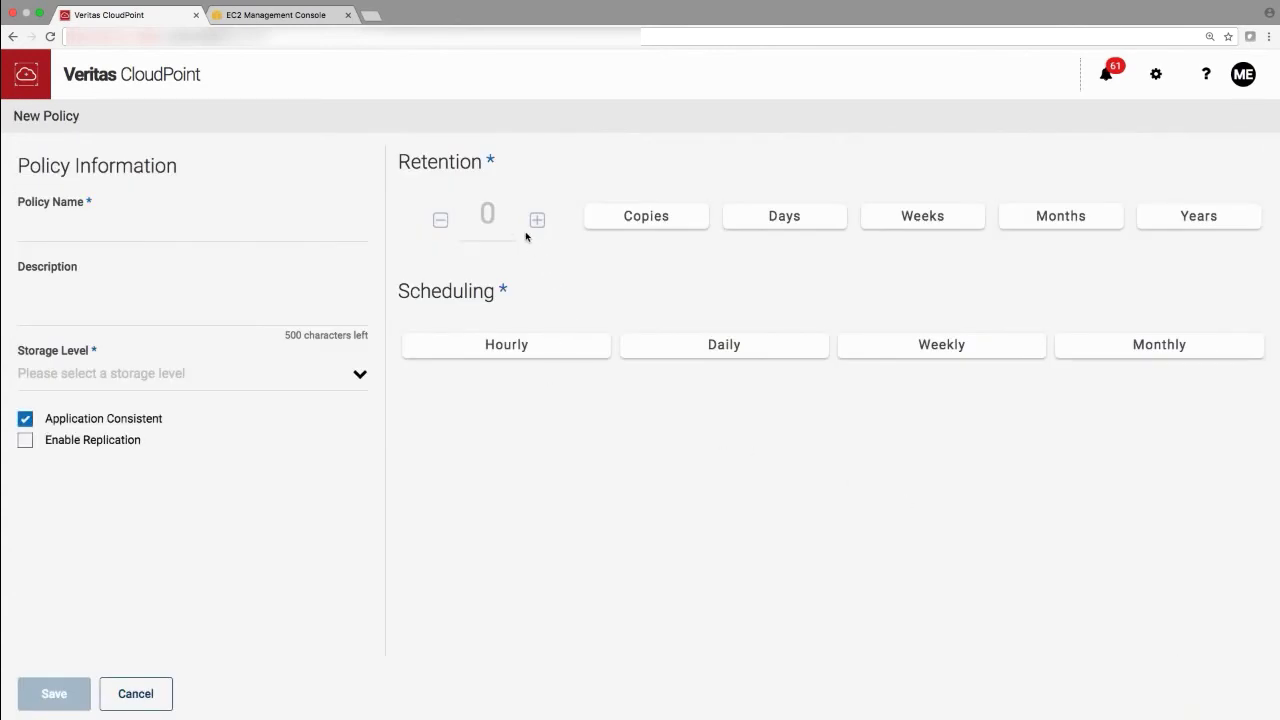
{"action": "left_click", "coordinate": [622, 222]}
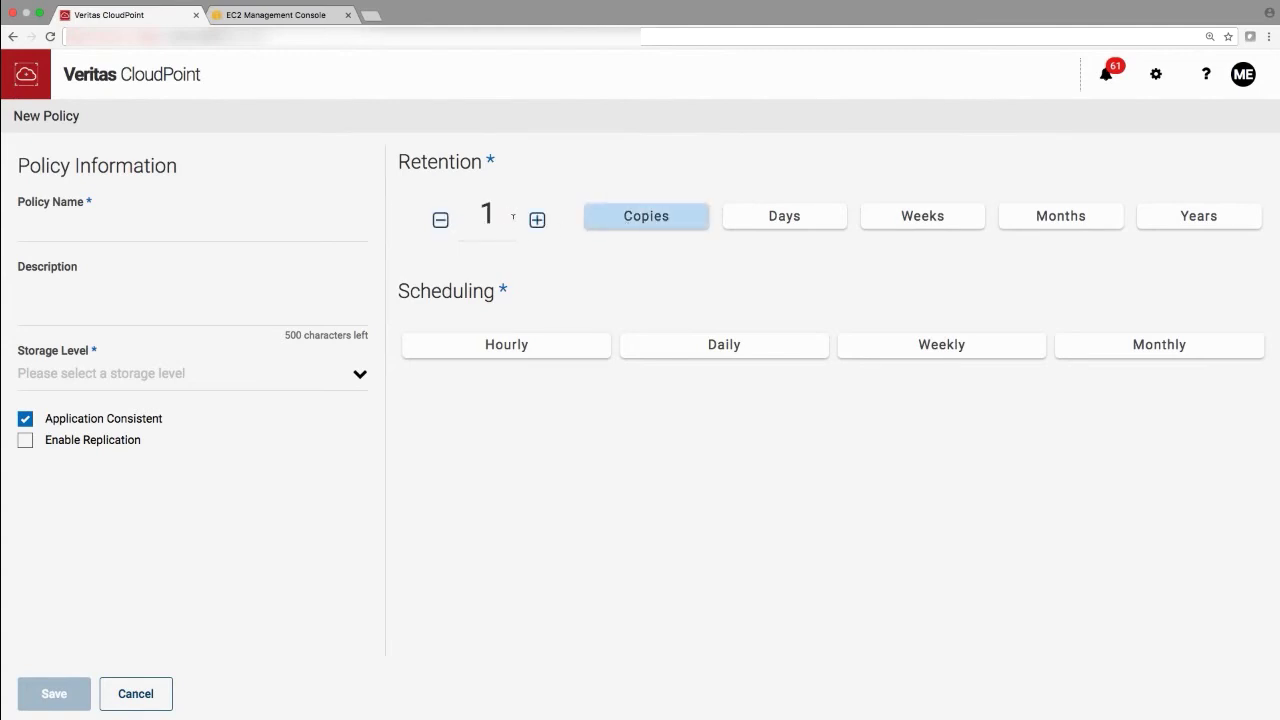
{"action": "left_click", "coordinate": [537, 221]}
{"action": "left_click", "coordinate": [125, 228]}
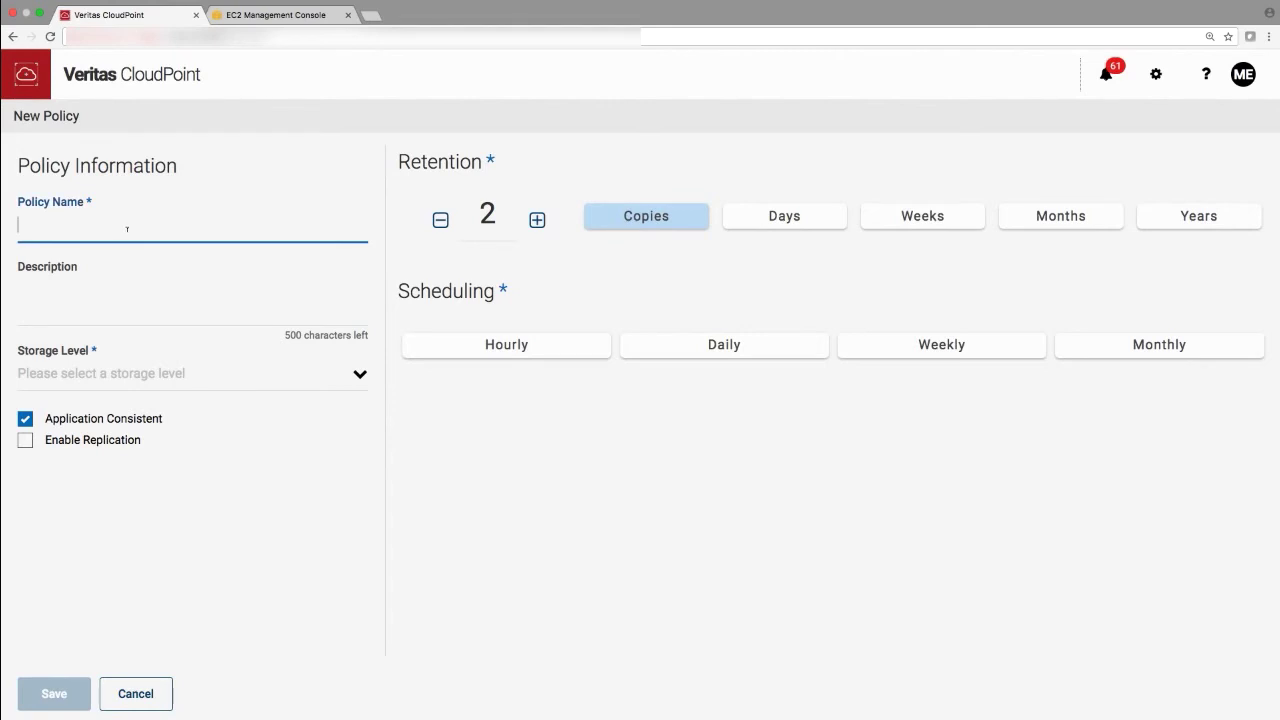
- Name the policy 'VIP Retention policy' with description 'Retention policy description'
{"action": "type", "text": "Retention policy"}
{"action": "left_click", "coordinate": [19, 289]}
{"action": "type", "text": "Retention policy des"}
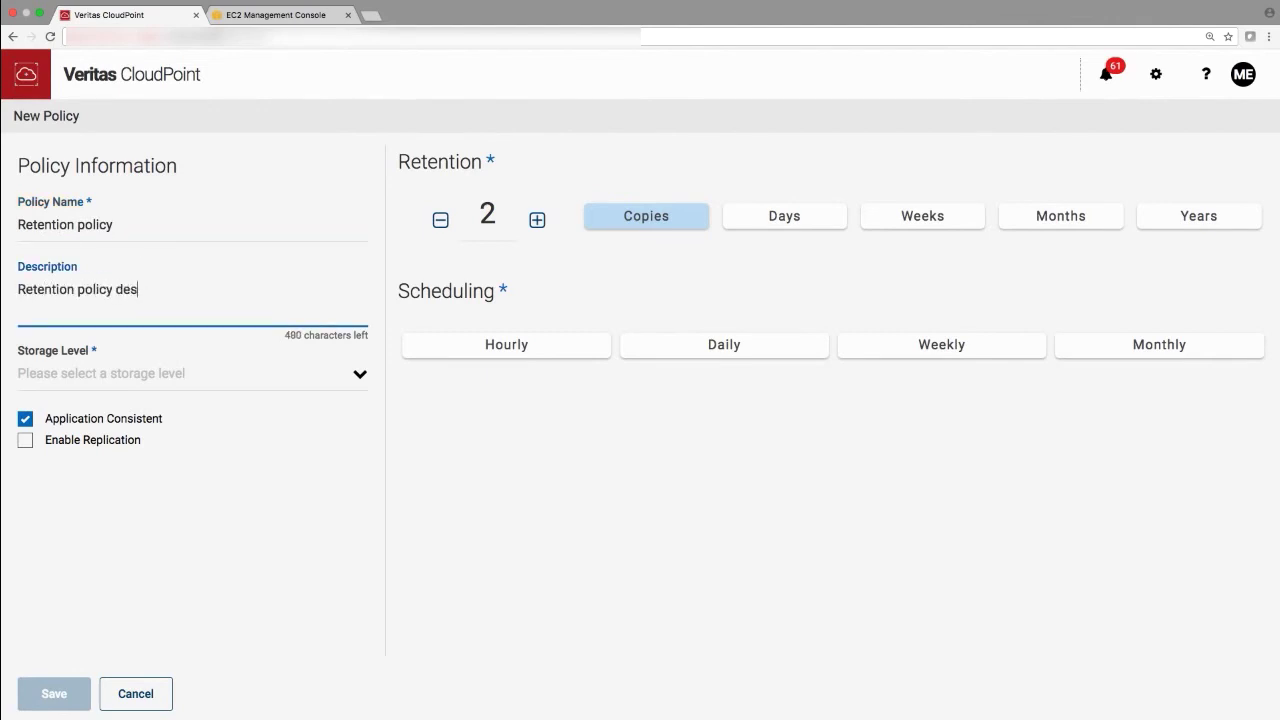
{"action": "type", "text": "cription"}
{"action": "left_click", "coordinate": [21, 226]}
{"action": "type", "text": "VIP"}
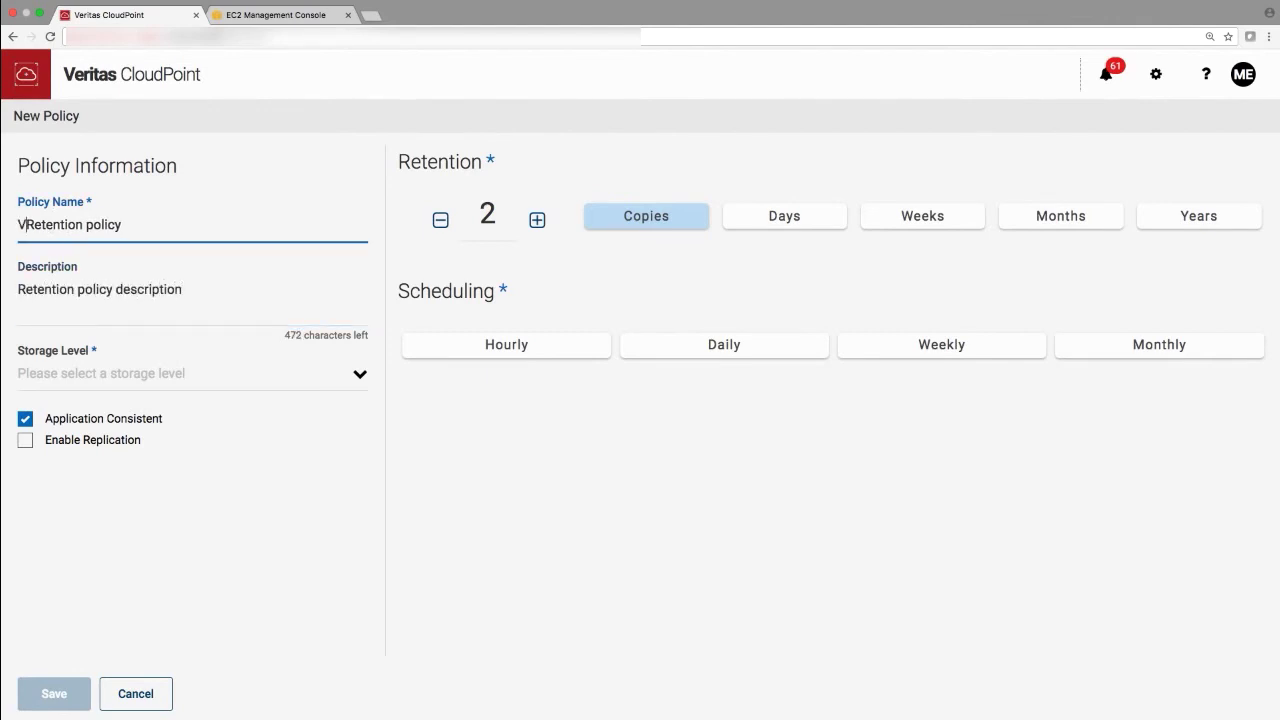
- Use host storage level, disable application-consistent snapshots, schedule hourly every 2 minutes, and save
{"action": "left_click", "coordinate": [100, 374]}
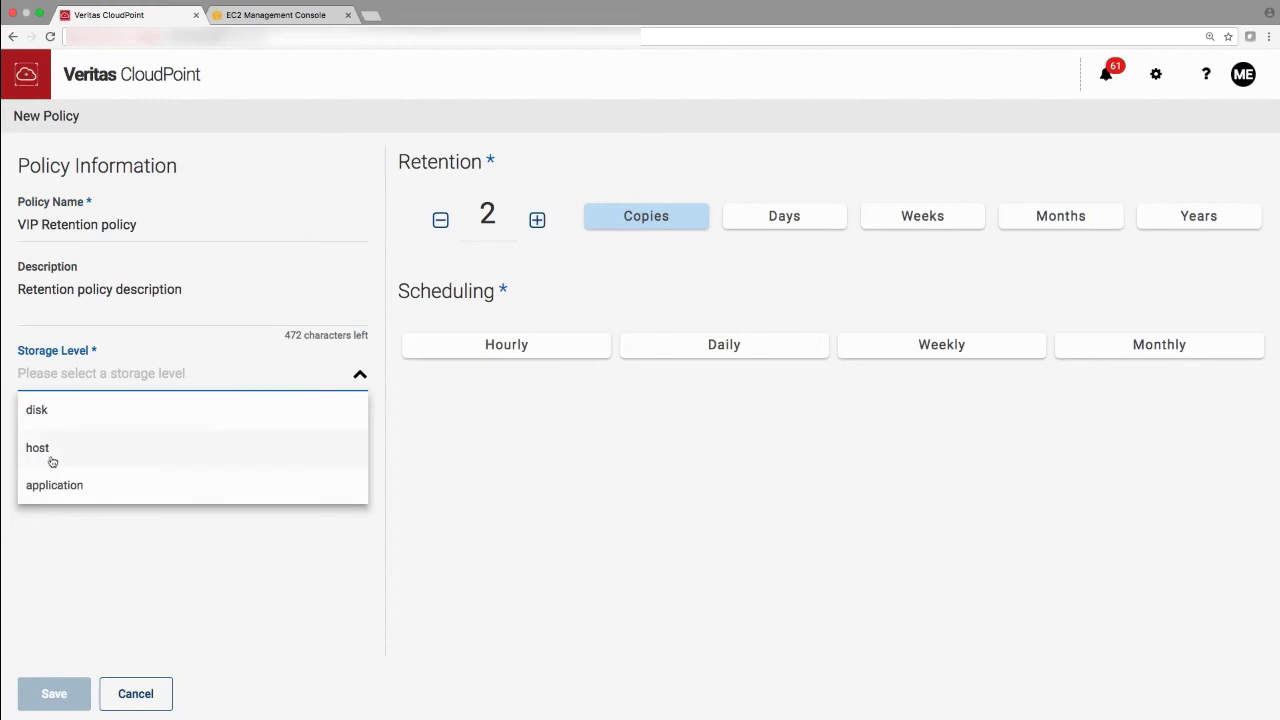
{"action": "left_click", "coordinate": [50, 450]}
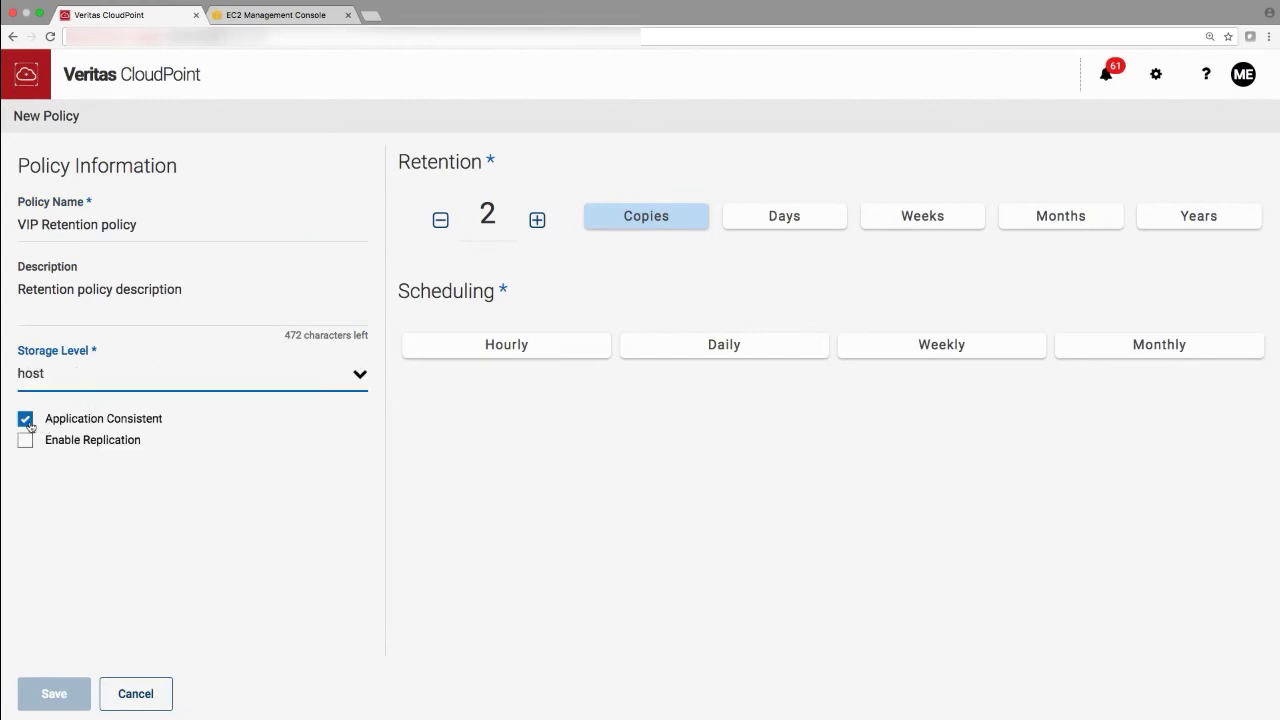
{"action": "left_click", "coordinate": [25, 419]}
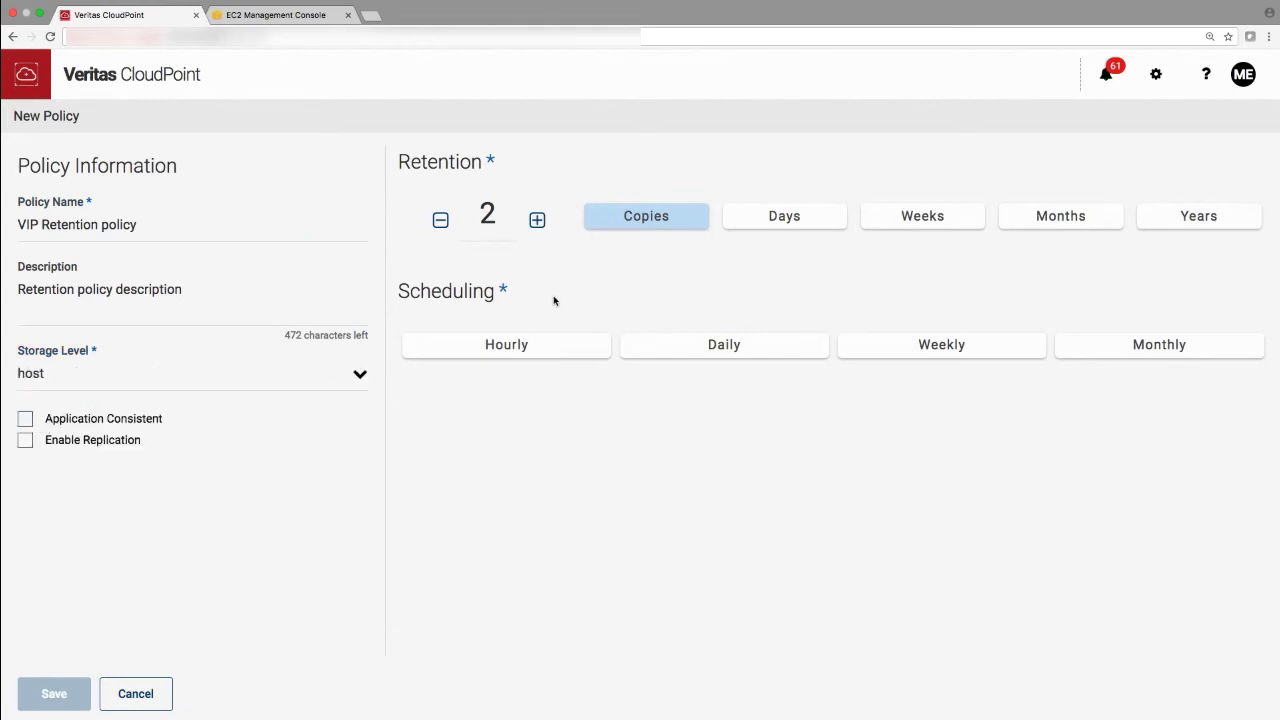
{"action": "left_click", "coordinate": [549, 350]}
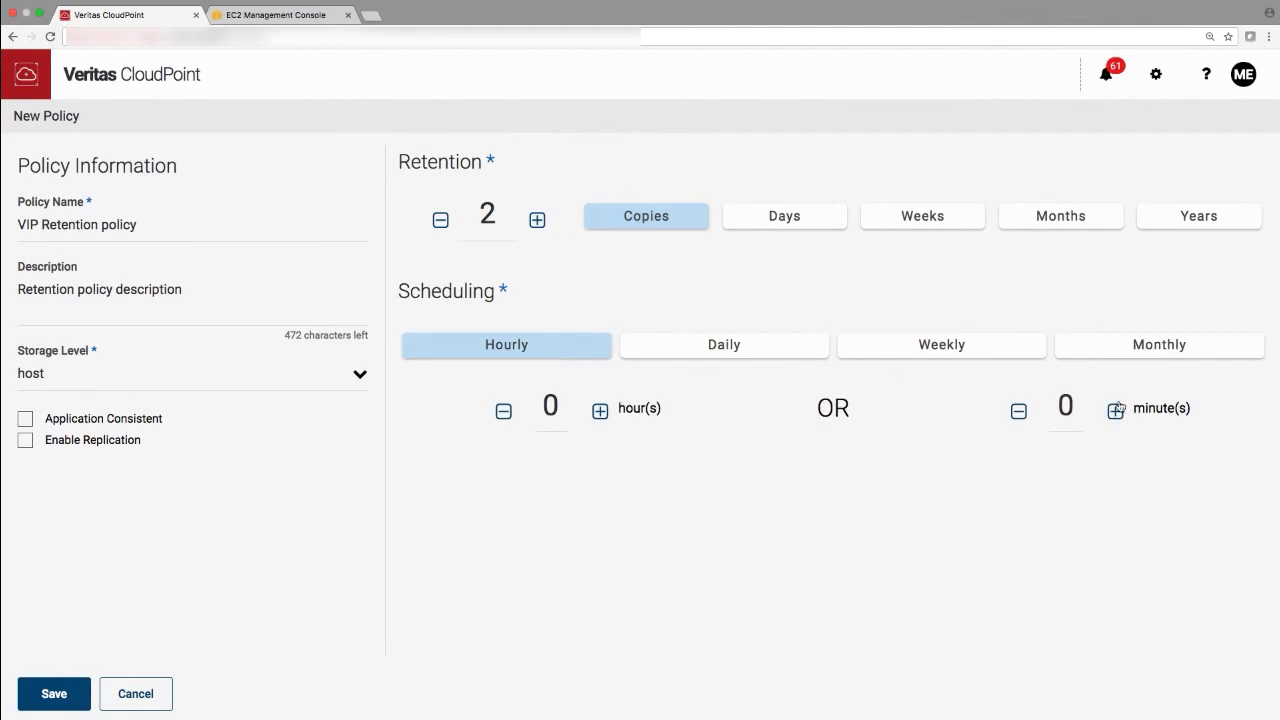
{"action": "left_click_drag", "start_coordinate": [1074, 408], "coordinate": [1044, 412]}
{"action": "type", "text": "2"}
{"action": "left_click", "coordinate": [54, 693]}
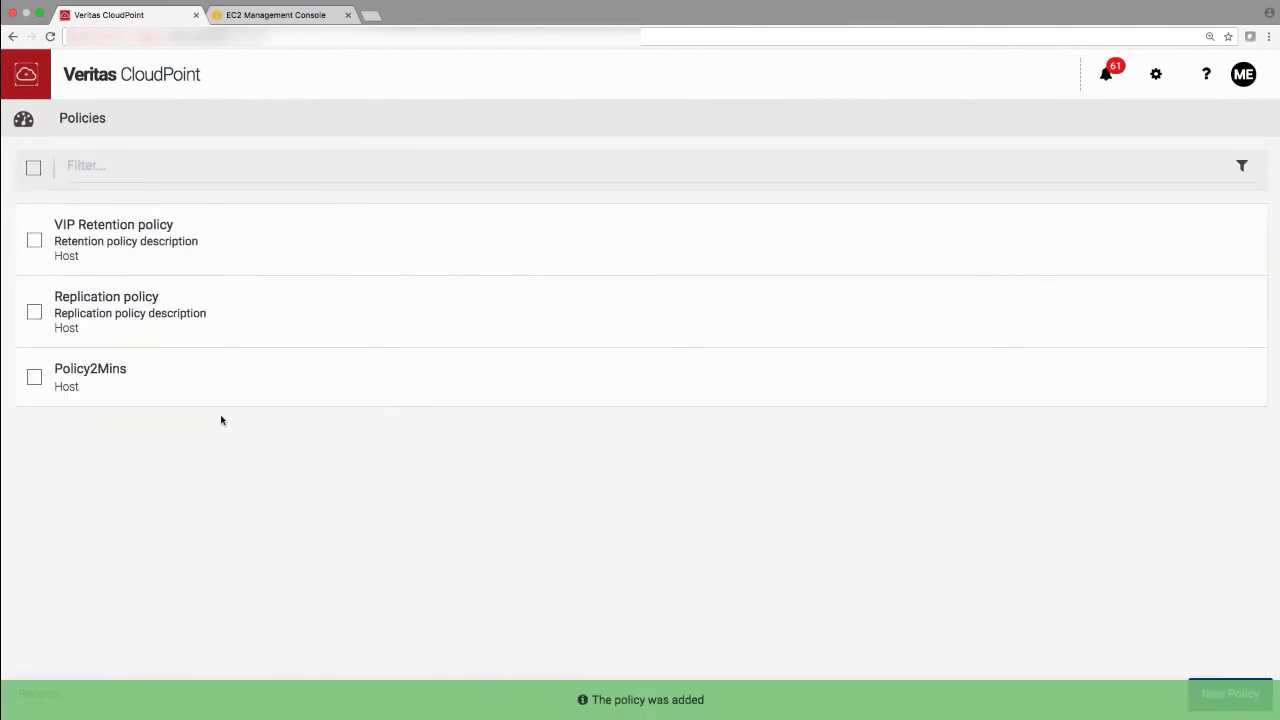
- Assign the VIP Retention policy to host ec2-test1, save, and return to the dashboard
{"action": "left_click", "coordinate": [114, 249]}
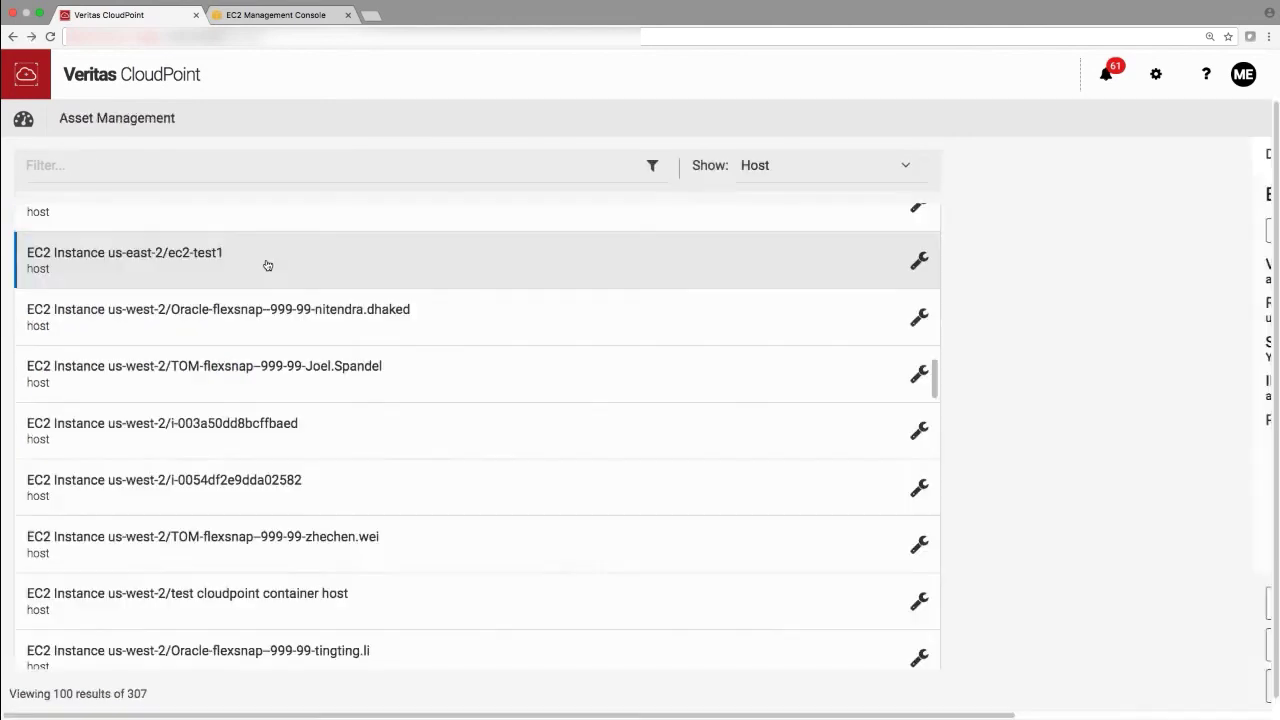
{"action": "left_click", "coordinate": [266, 253]}
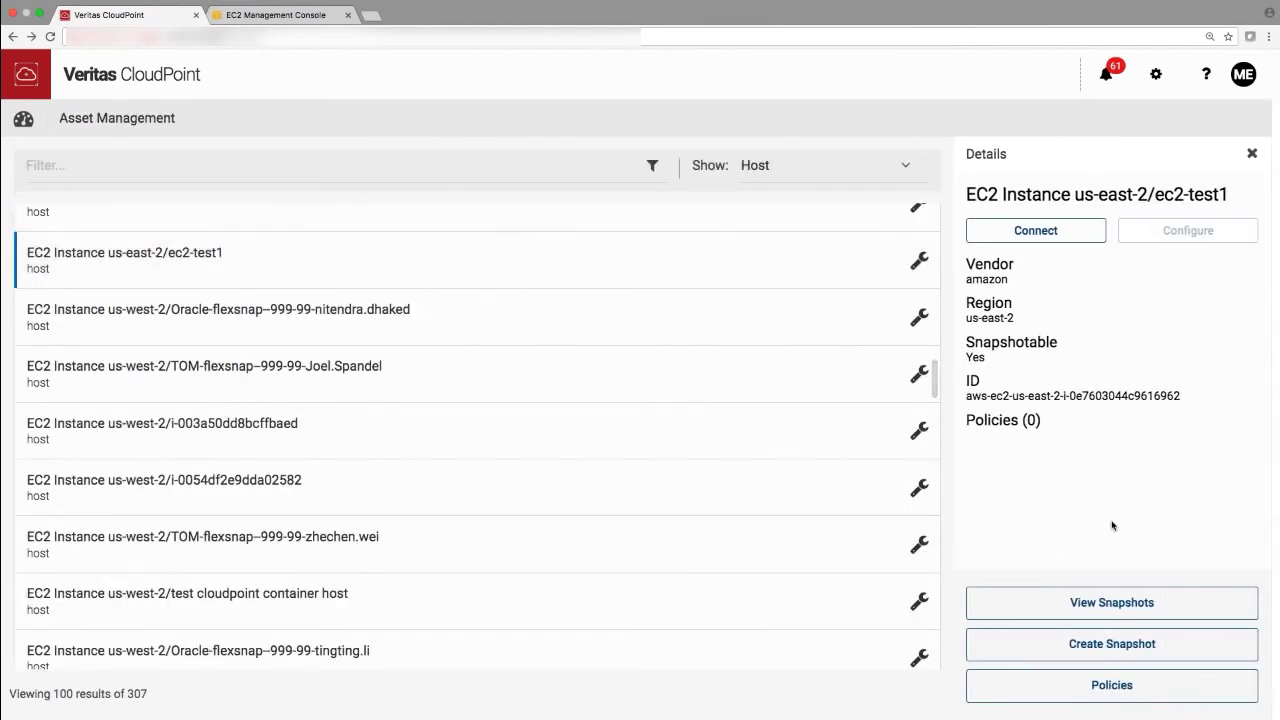
{"action": "left_click", "coordinate": [1121, 685]}
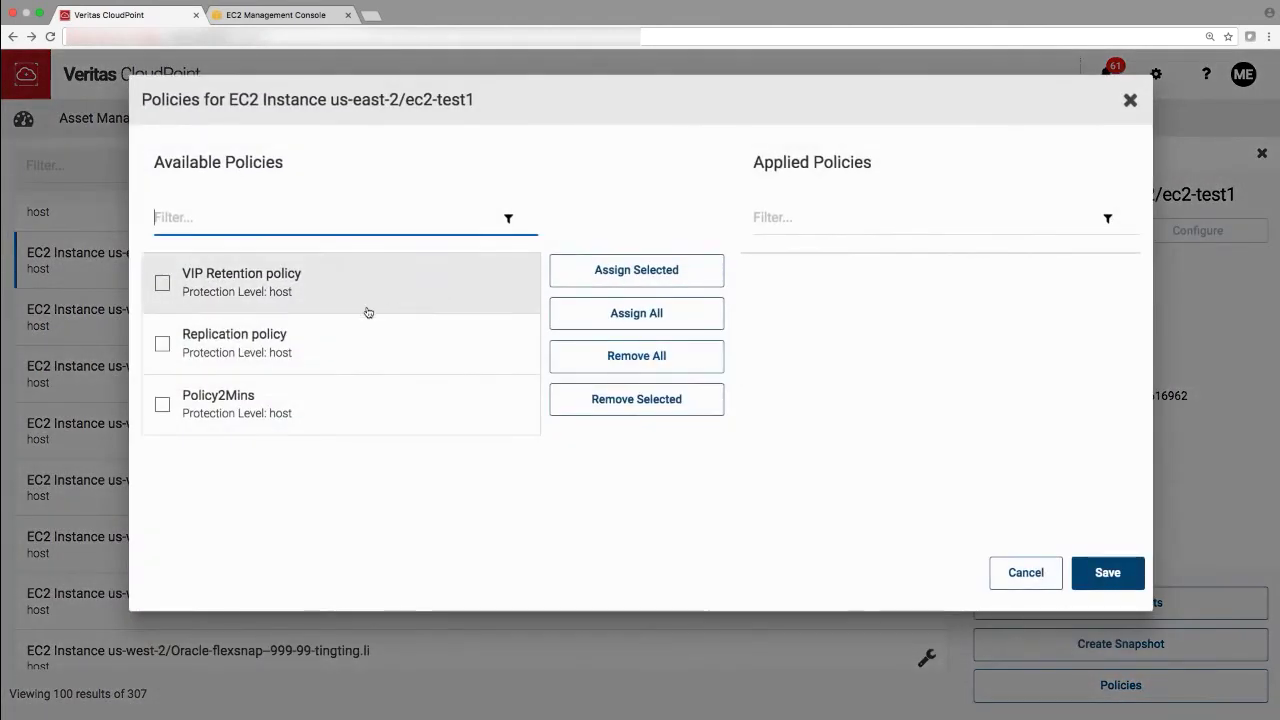
{"action": "left_click", "coordinate": [166, 287]}
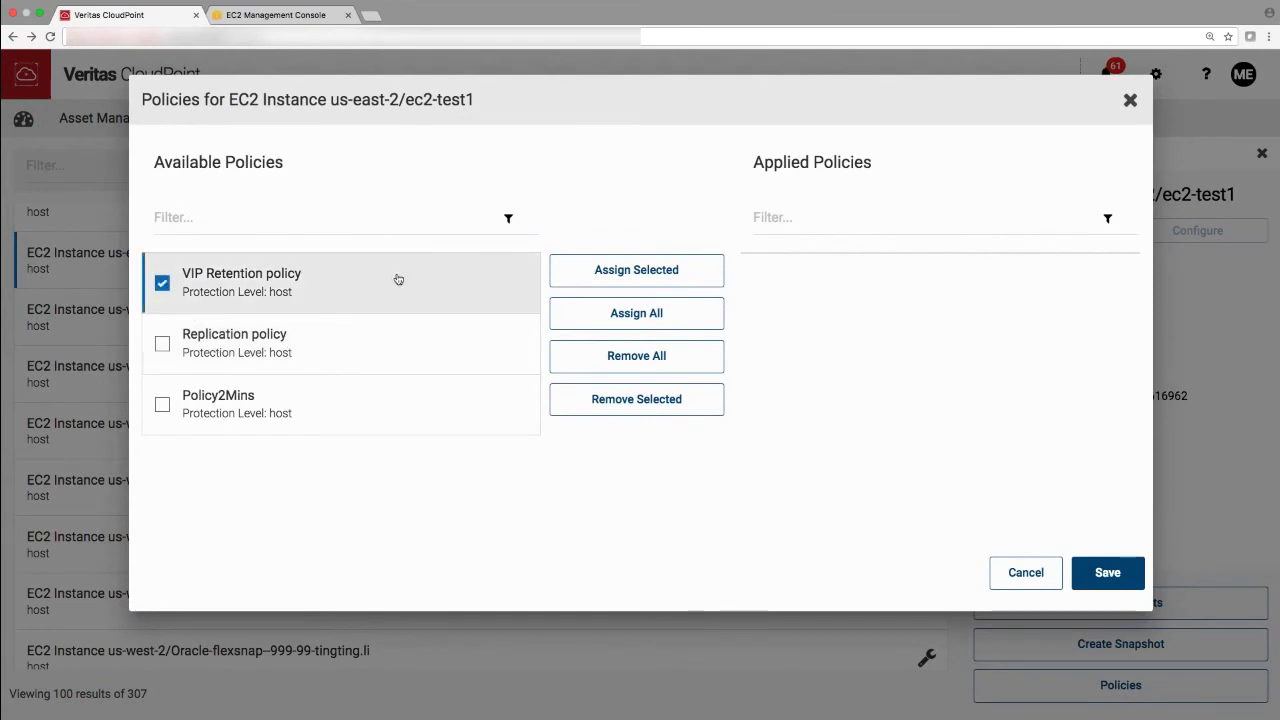
{"action": "left_click", "coordinate": [630, 266]}
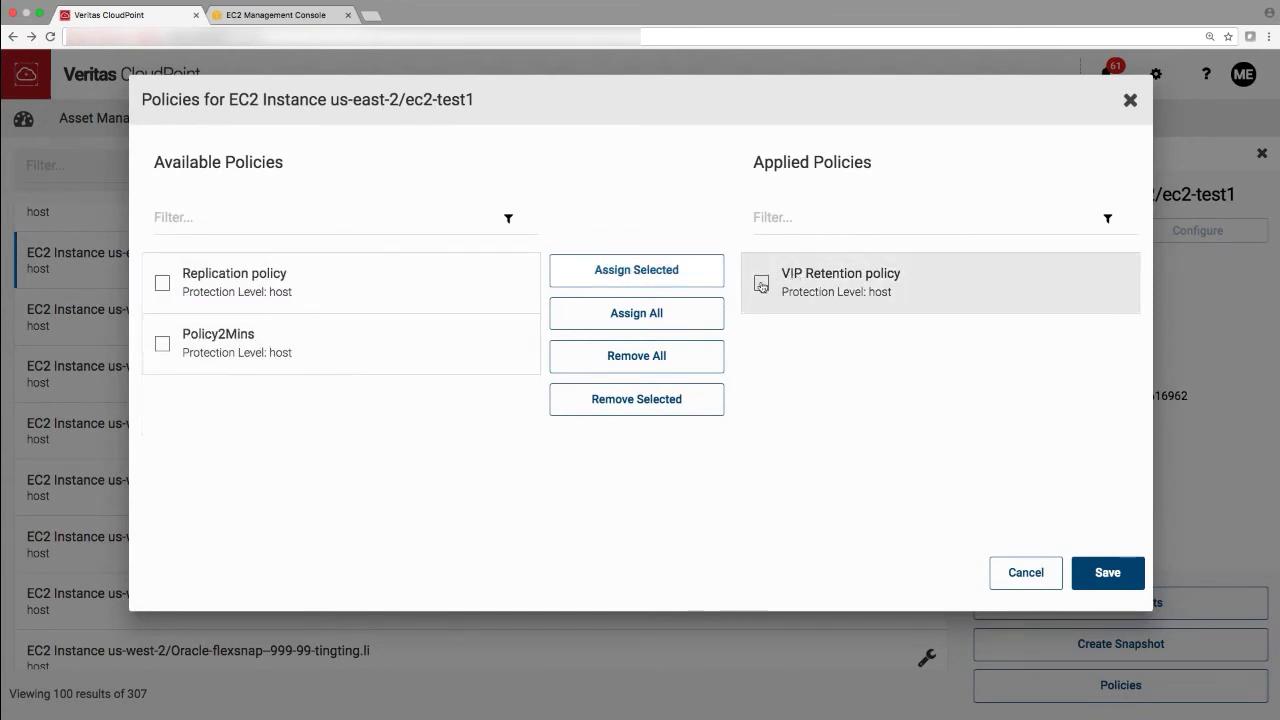
{"action": "left_click", "coordinate": [762, 283]}
{"action": "left_click", "coordinate": [1107, 572]}
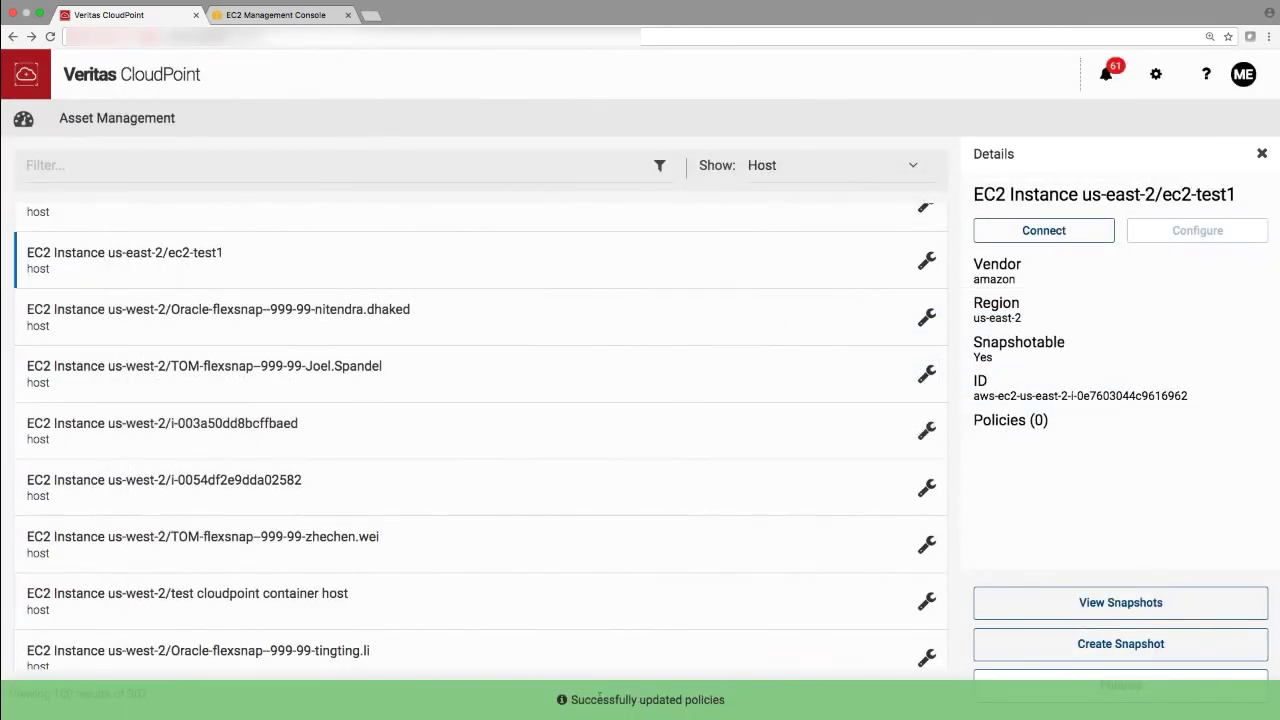
{"action": "left_click", "coordinate": [23, 120]}
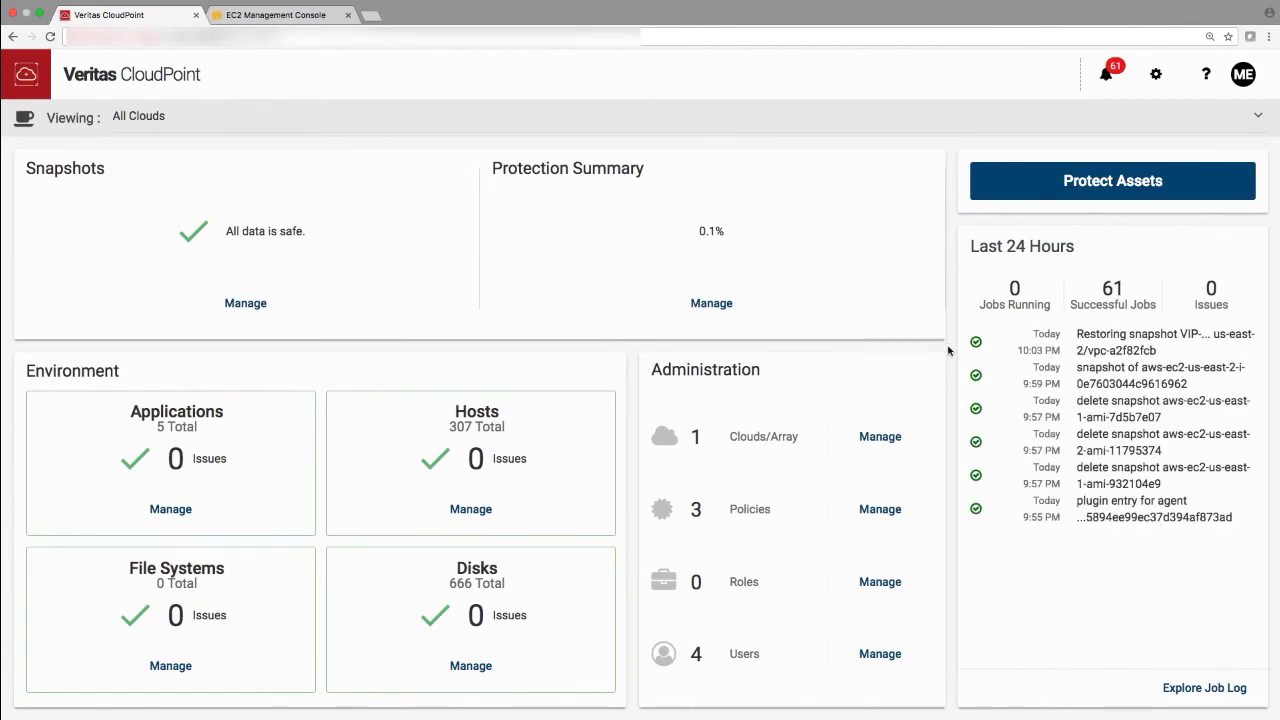
- Reload the dashboard to see the VIP Retention policy job, then open the host list
{"action": "key", "text": "super+r"}
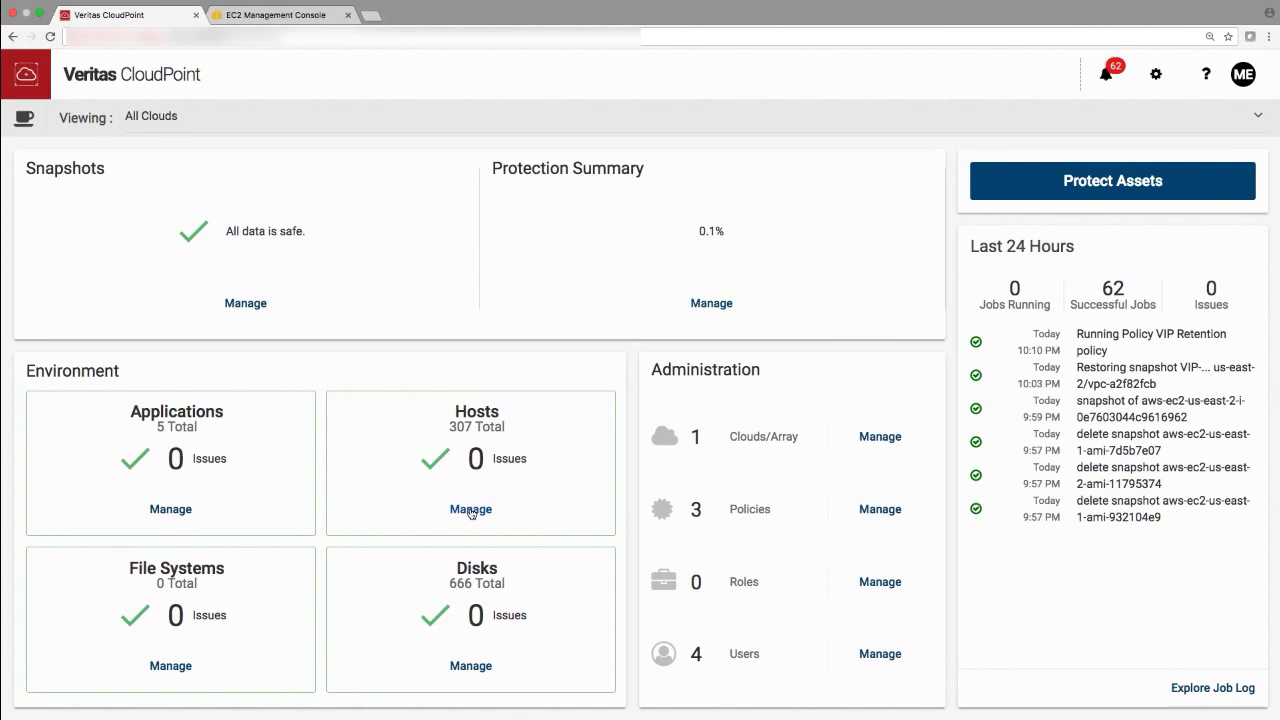
{"action": "left_click", "coordinate": [470, 510]}
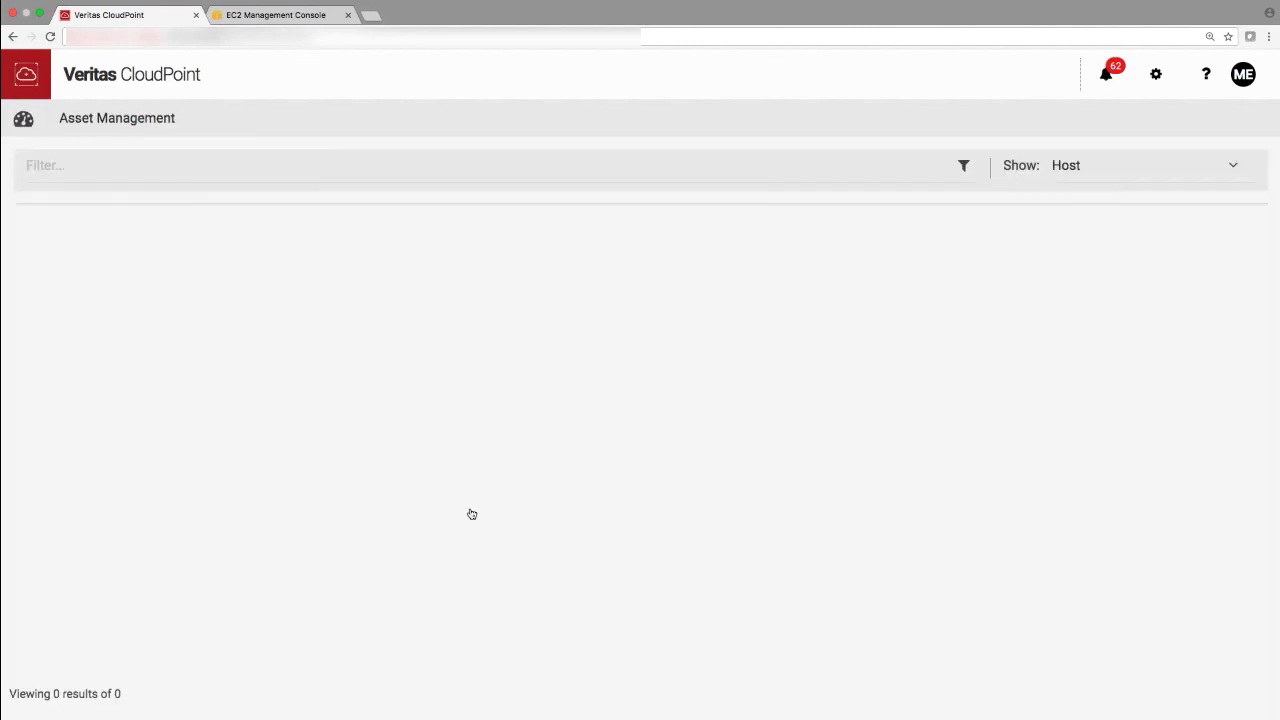
- Check the host's Jan 11, 2018 VIP Retention policy snapshot, then switch to the EC2 console
{"action": "left_click", "coordinate": [1085, 603]}
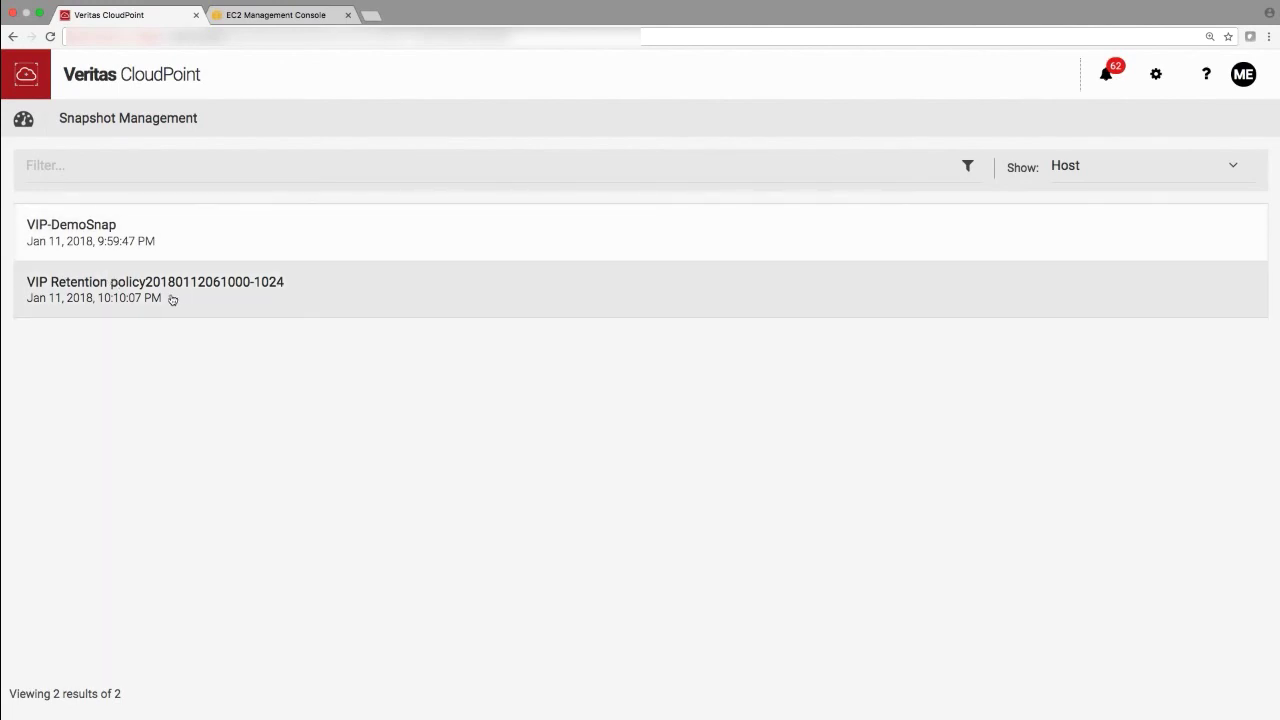
{"action": "left_click", "coordinate": [154, 306]}
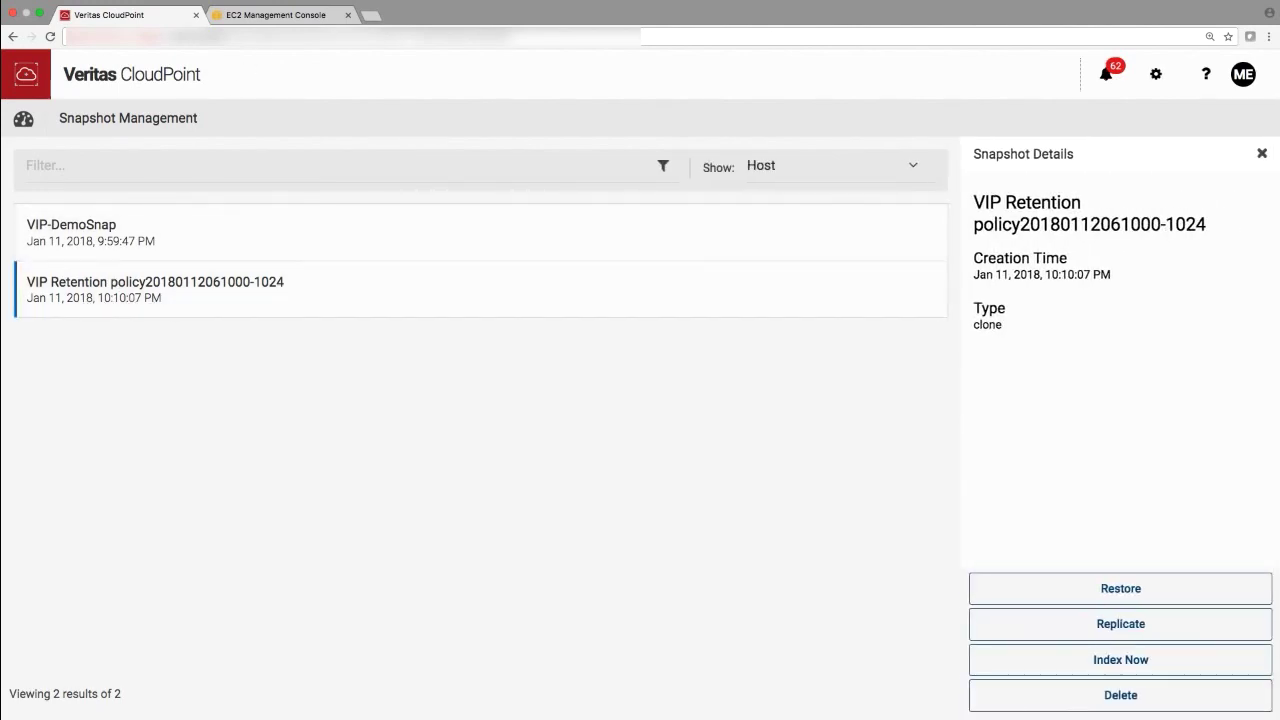
{"action": "left_click", "coordinate": [280, 18]}
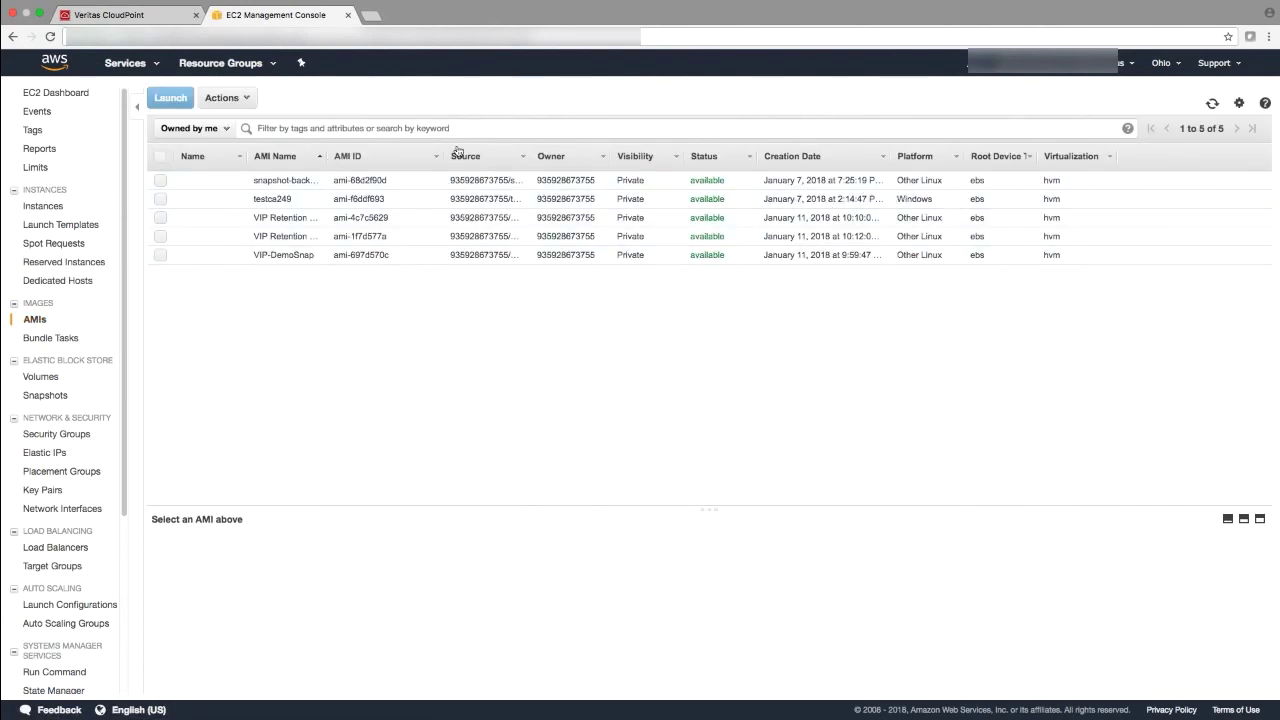
- Sort the AMI list by creation date, newest first, to show the two January 11, 2018 VIP Retention images
{"action": "left_click", "coordinate": [842, 162]}
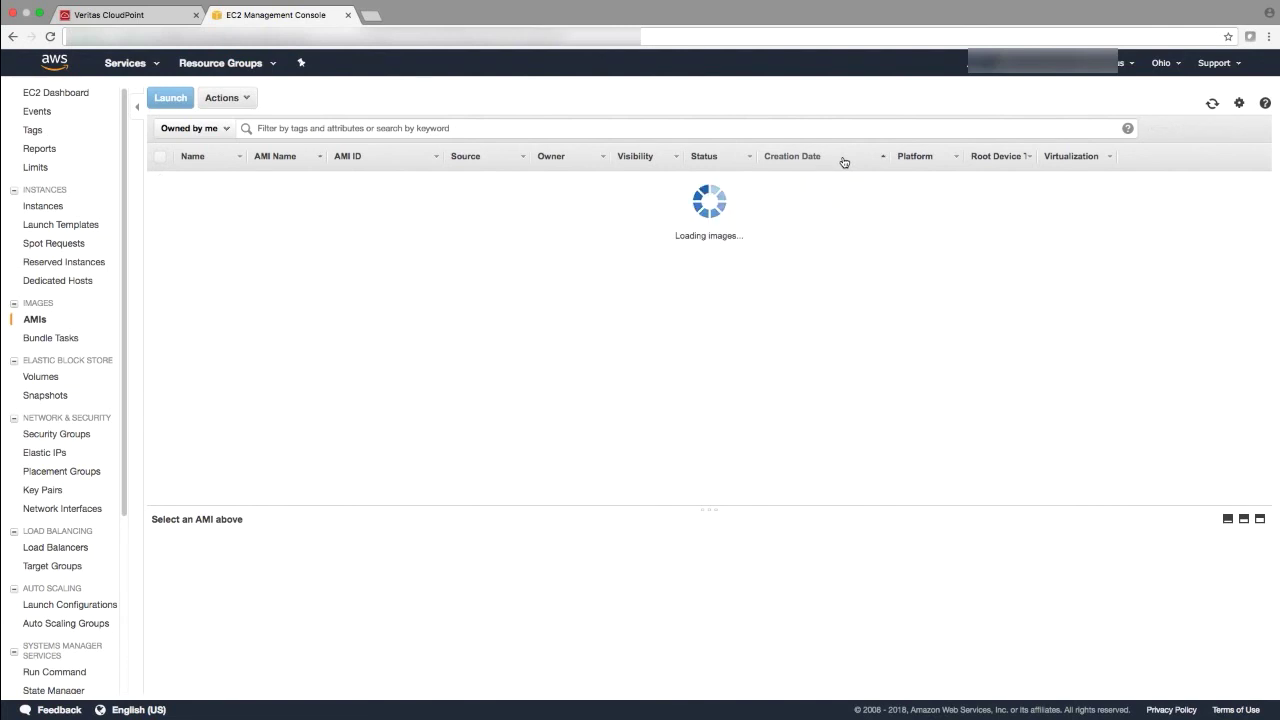
{"action": "left_click", "coordinate": [844, 162]}
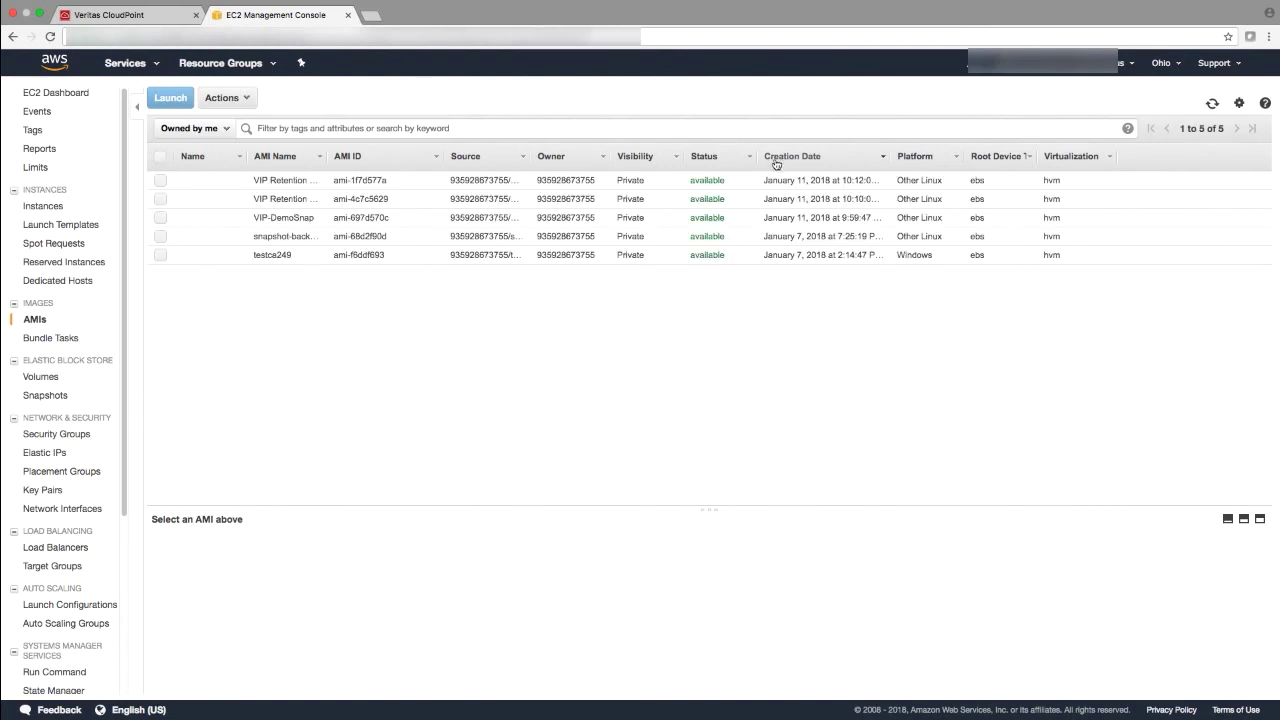